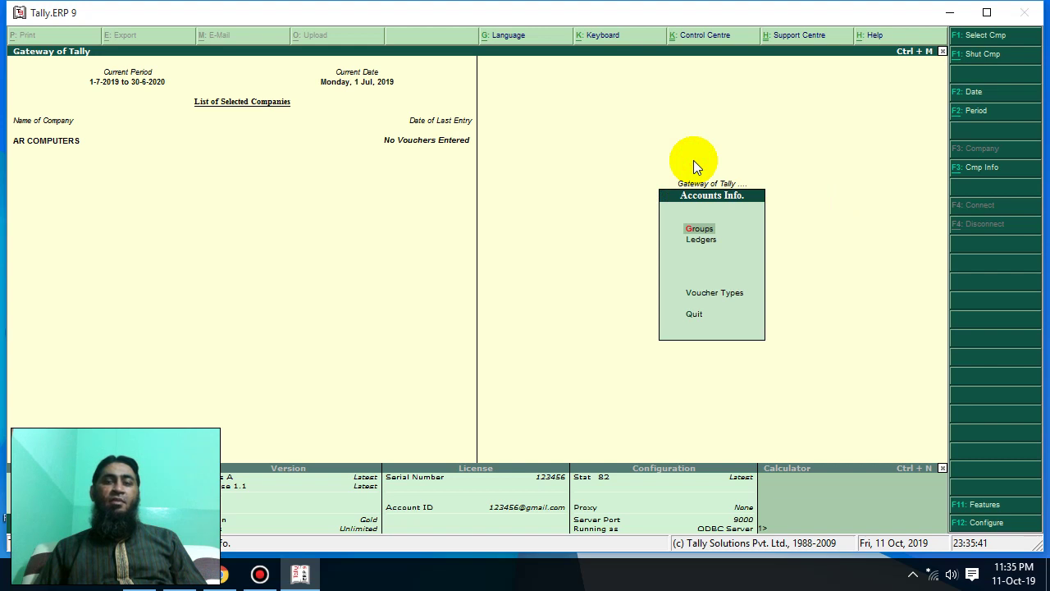
left_click(695, 240)
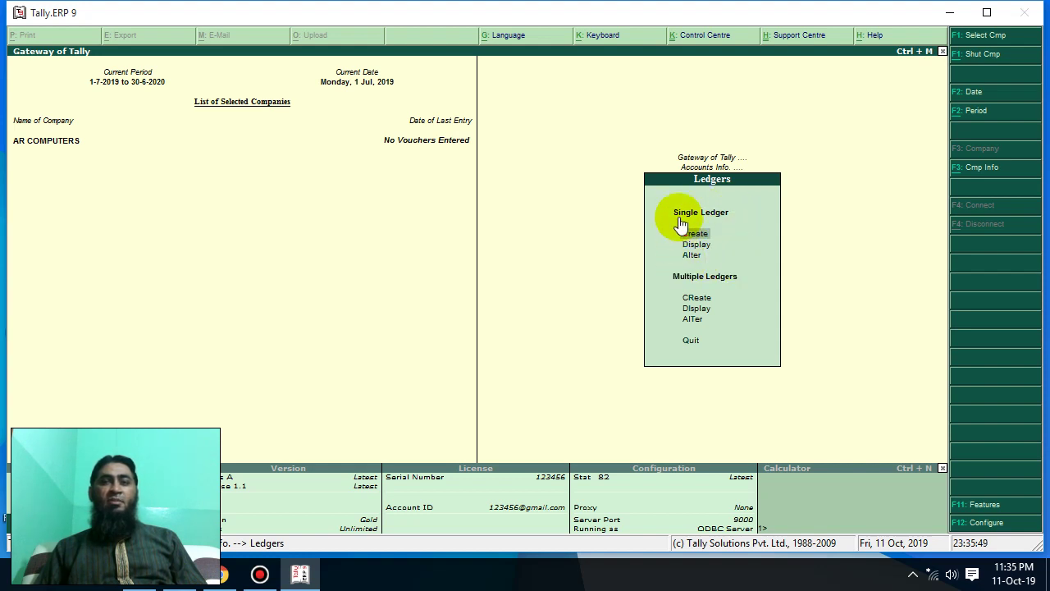
left_click(697, 299)
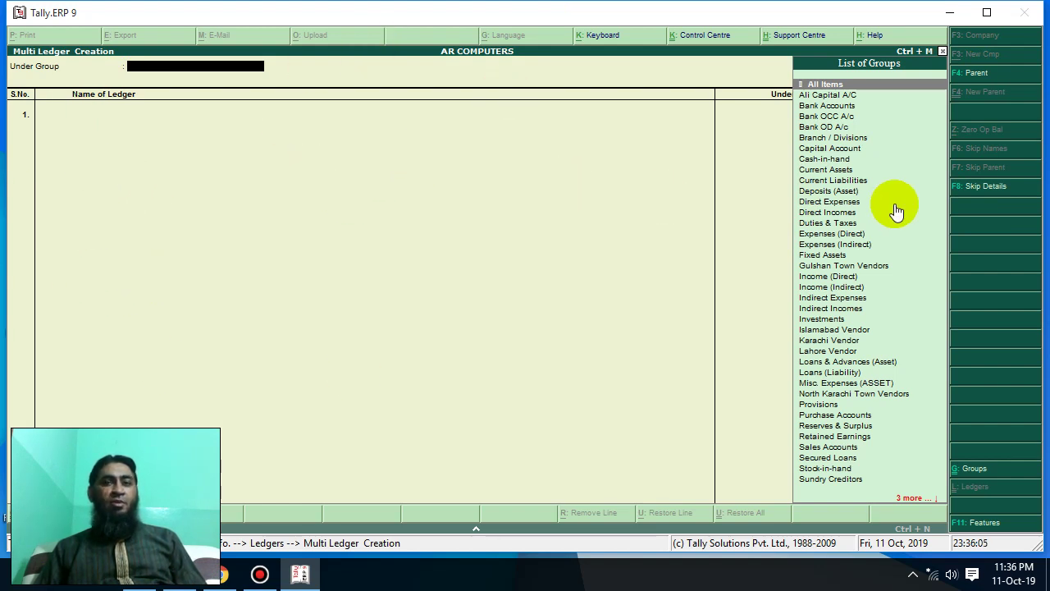
key("Escape")
key("y")
key("Escape")
key("Escape")
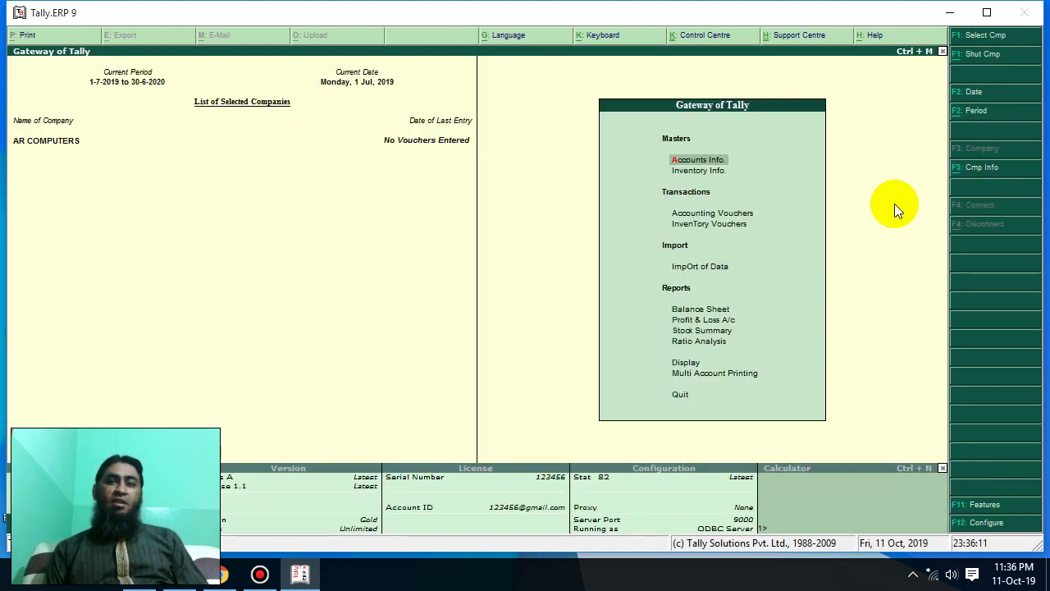
Step: Open the creation form for multiple ledgers from the accounts masters
key("Return")
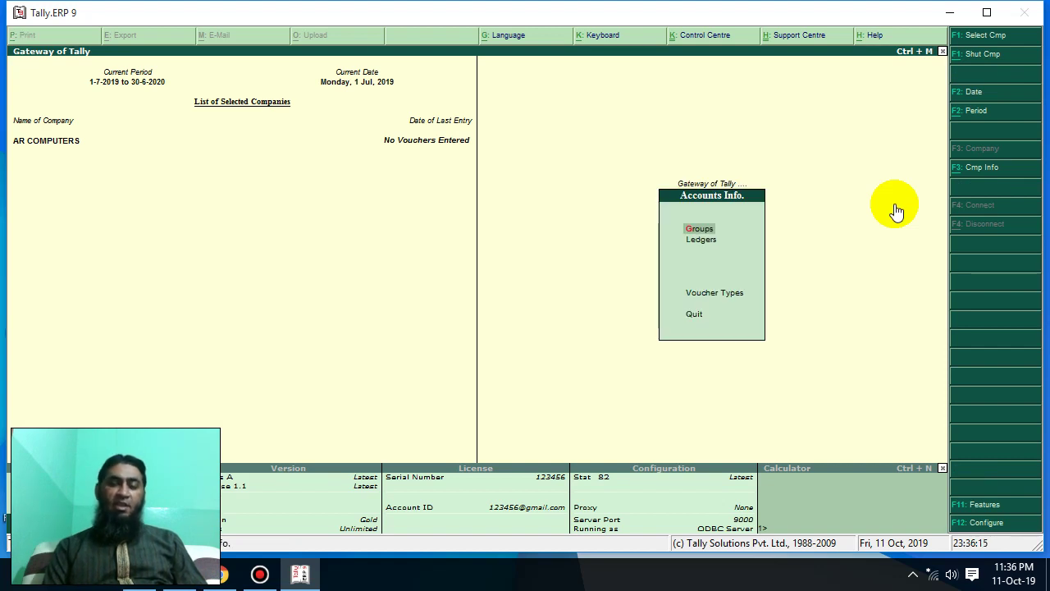
key("l")
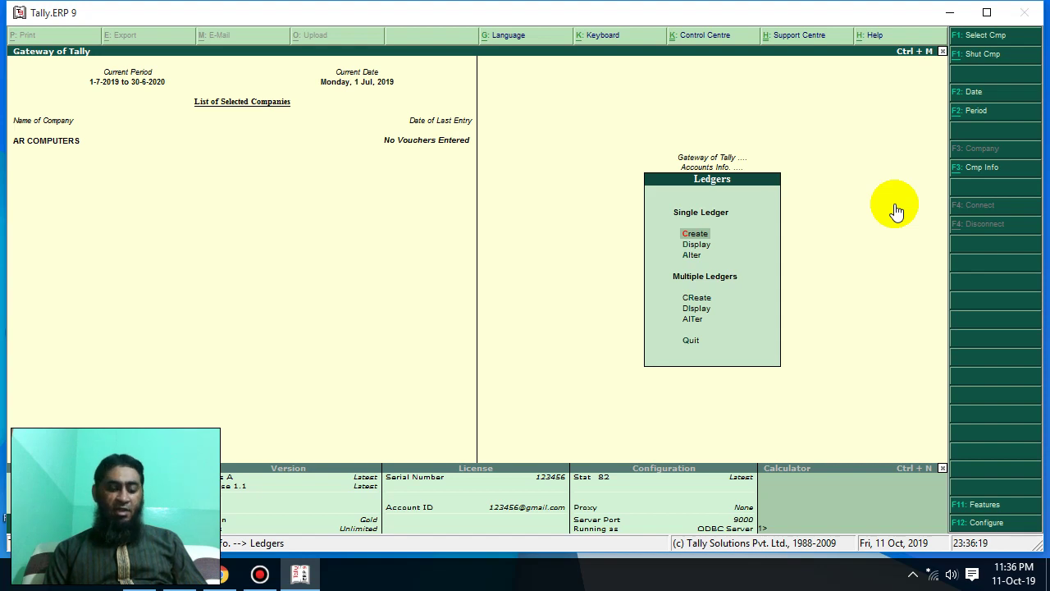
key("Return")
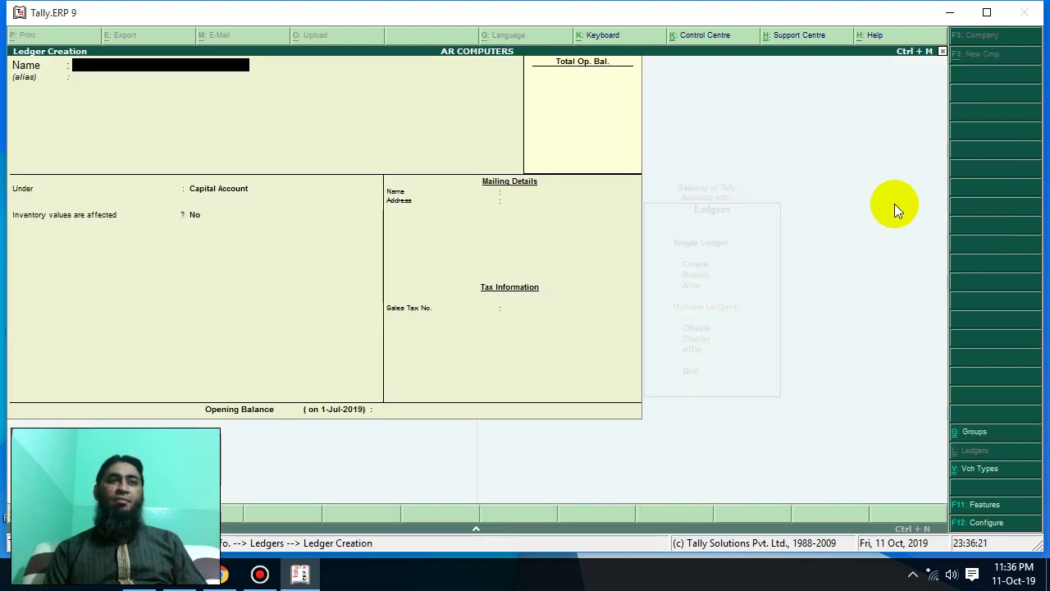
key("Escape")
key("y")
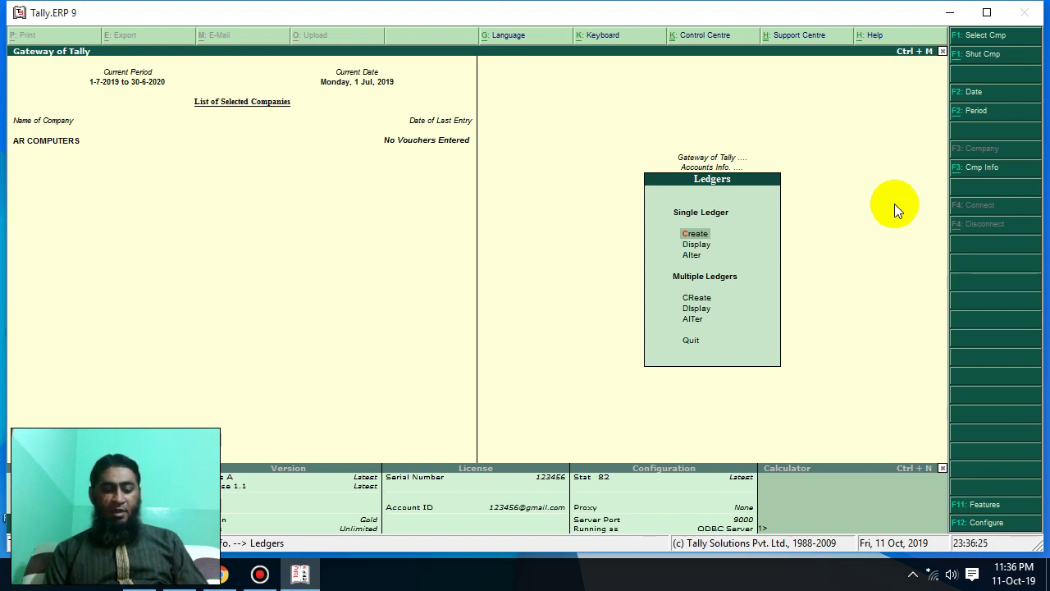
key("r")
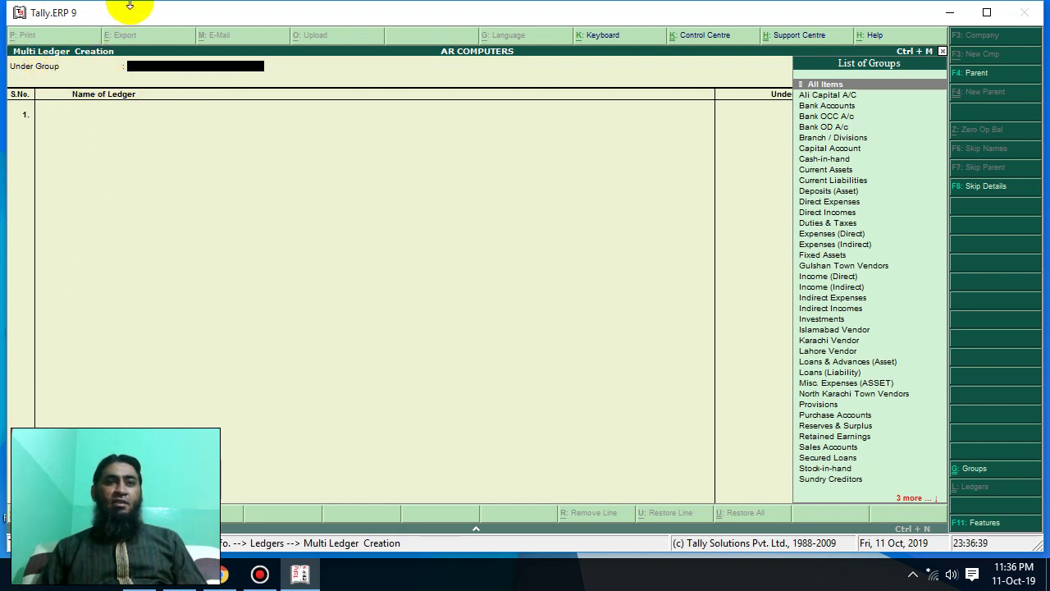
type("S")
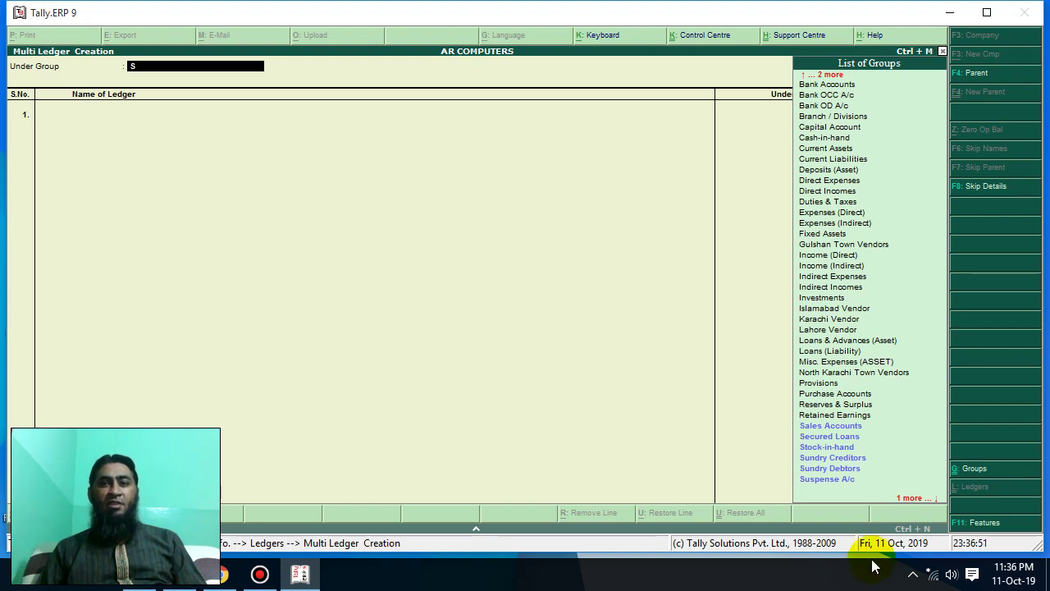
left_click(845, 460)
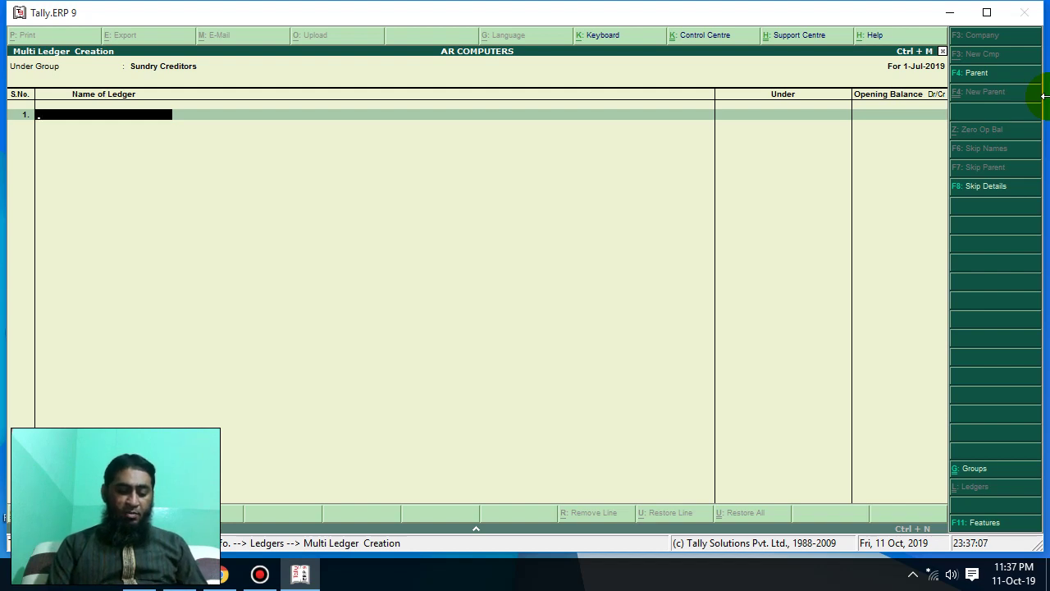
type("MR")
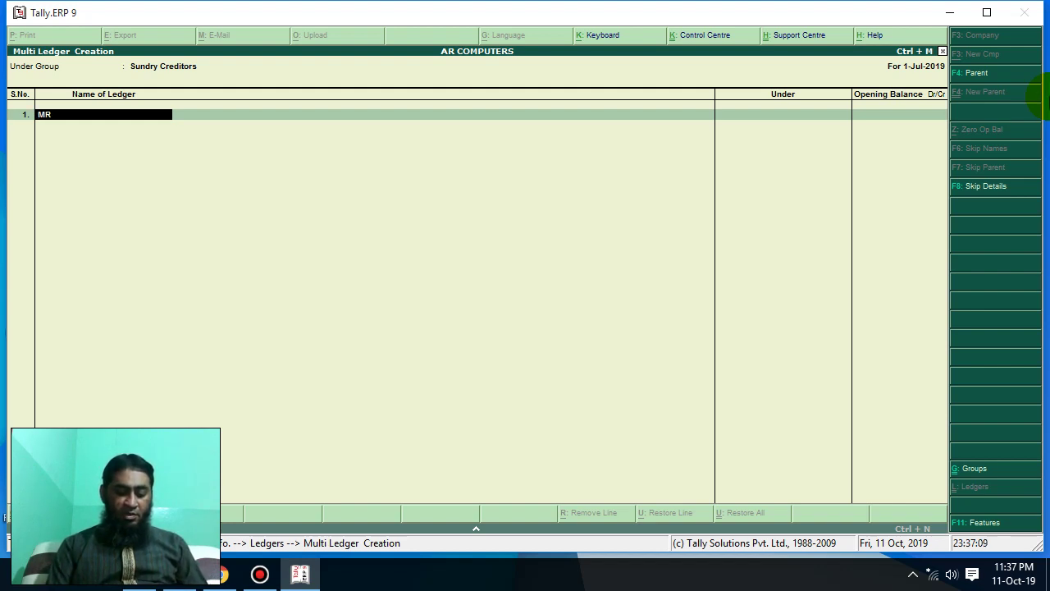
type(".Ali")
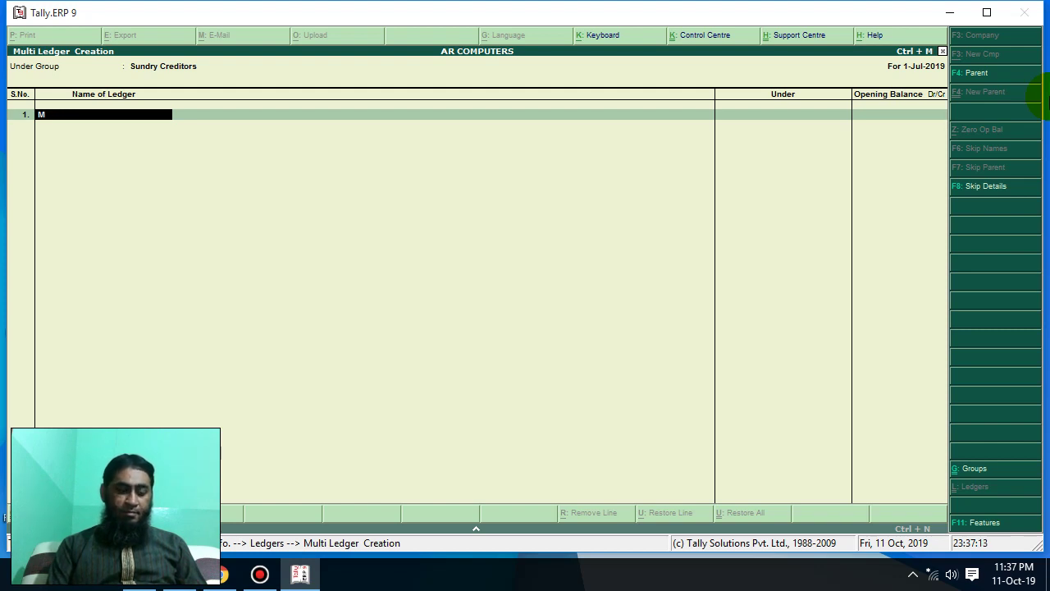
type("A")
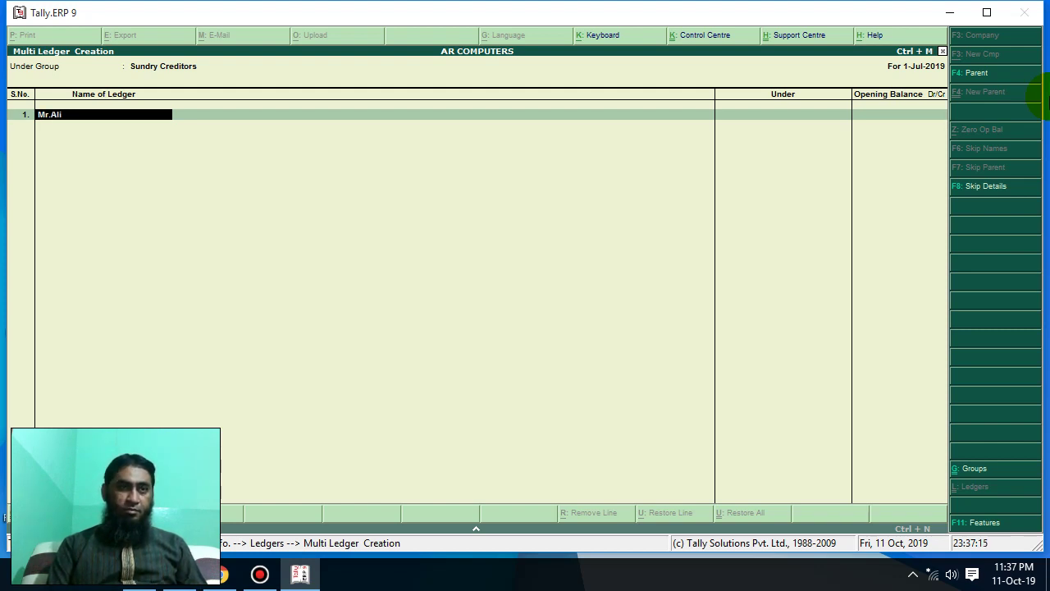
type("l")
key("BackSpace")
key("BackSpace")
key("BackSpace")
key("BackSpace")
key("BackSpace")
key("BackSpace")
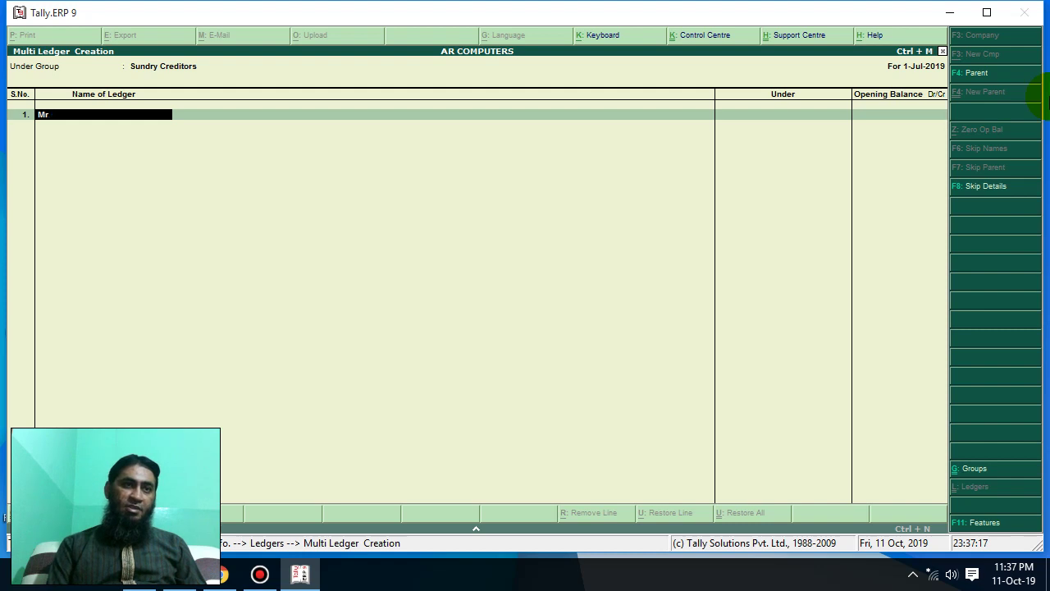
type("Ali")
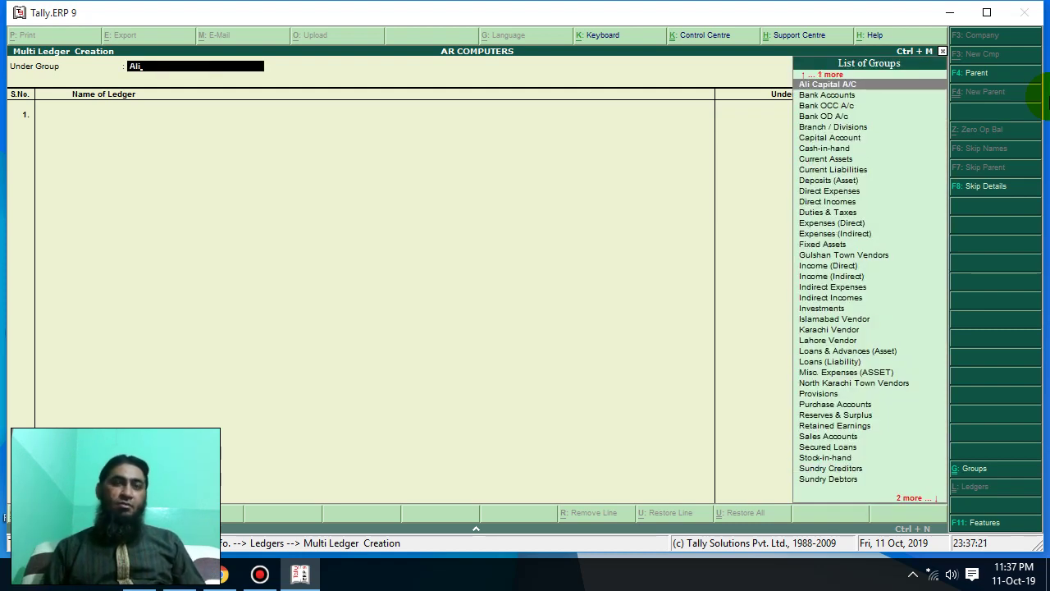
key("BackSpace")
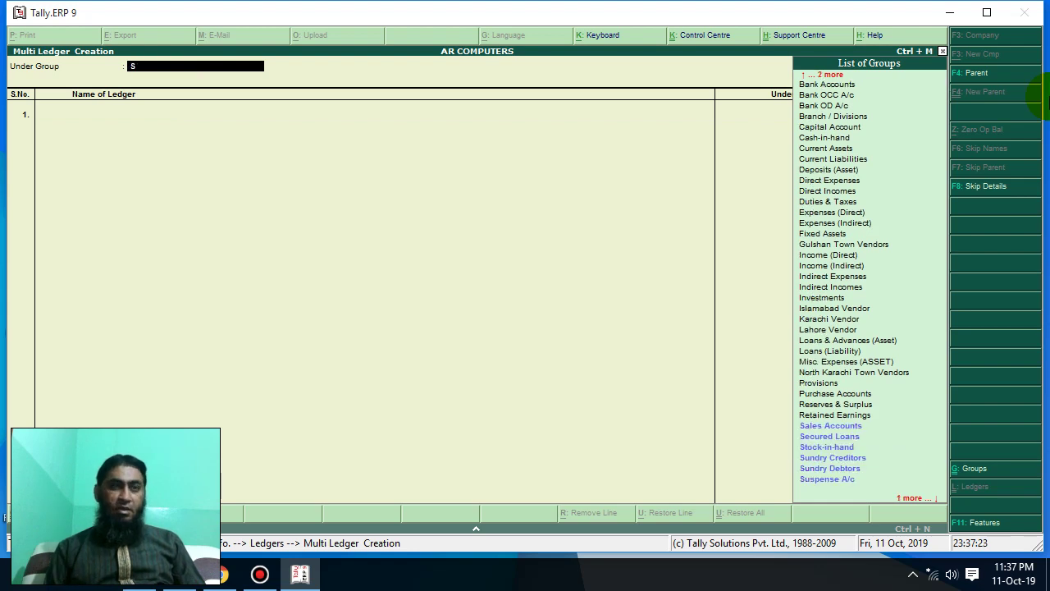
Step: Set the parent group to Sundry Creditors and enter the first creditor's name as a ledger with a blank opening balance
type("S")
key("Down")
key("Down")
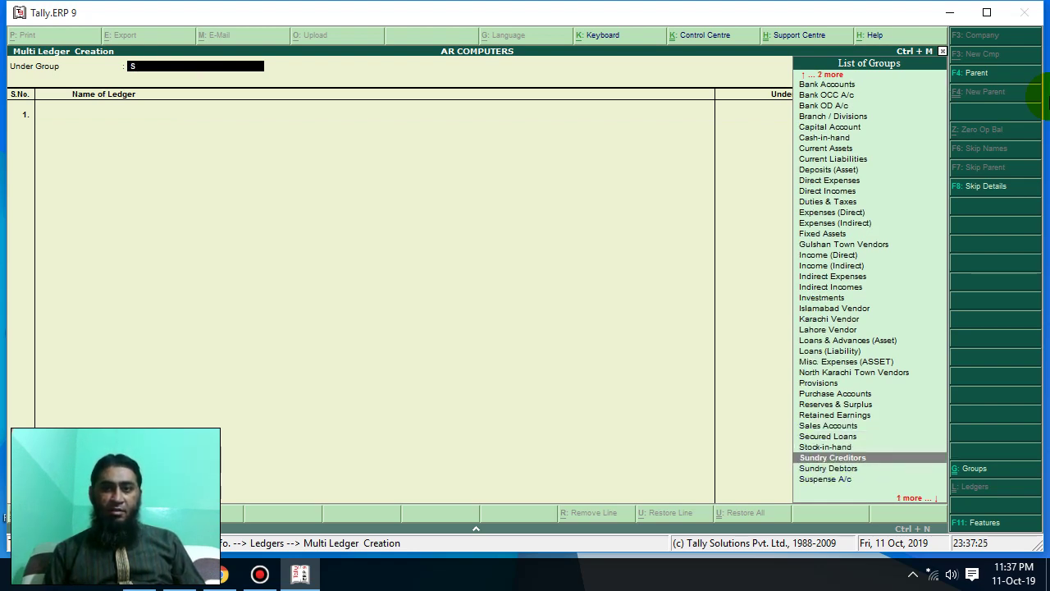
key("Return")
type("ALi")
key("Return")
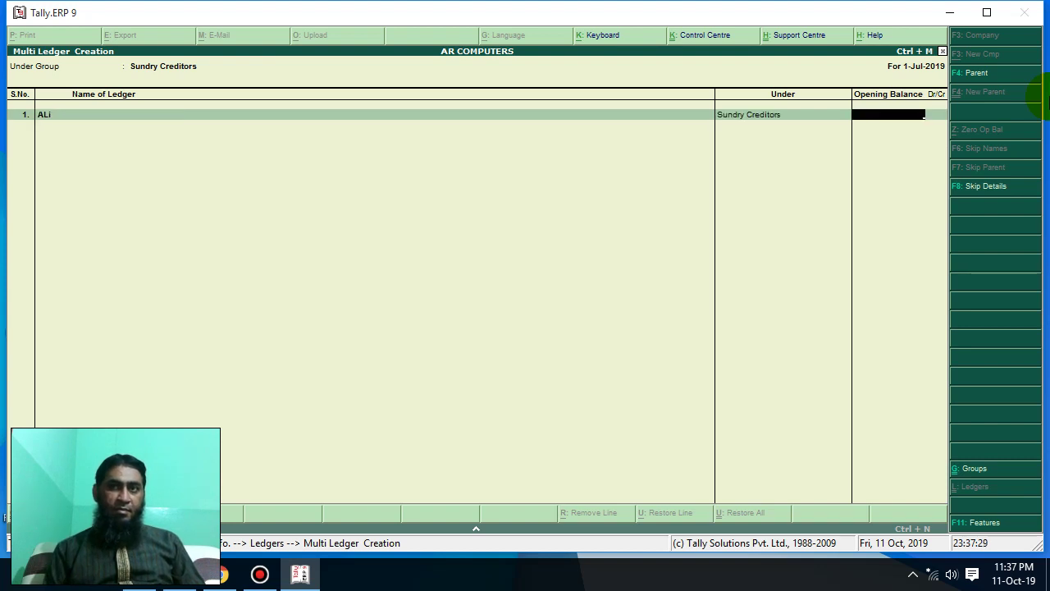
key("Return")
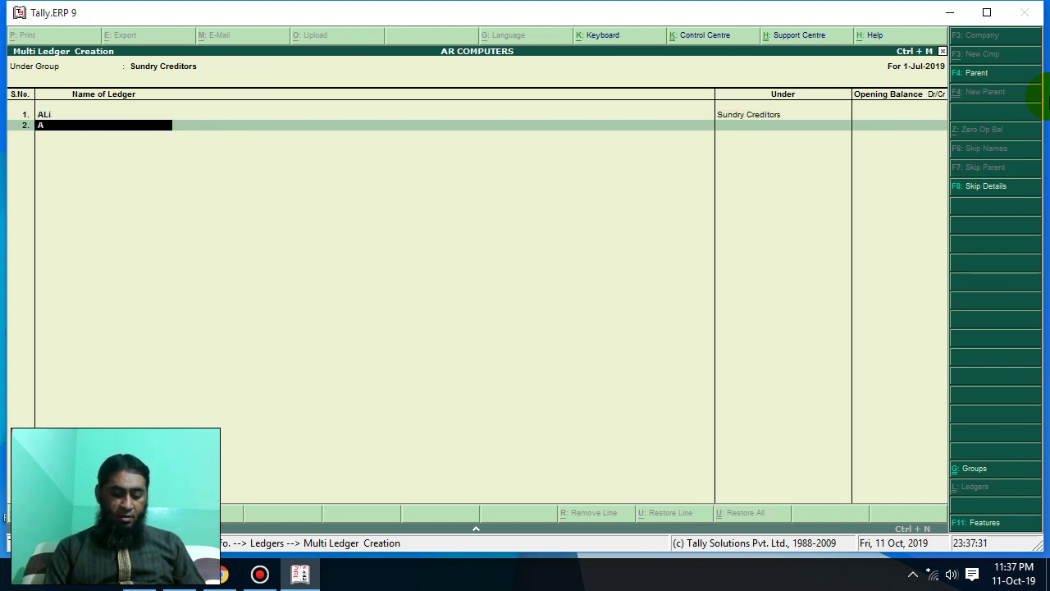
Step: Add three more ledgers bearing individual creditors' names under Sundry Creditors, leaving their opening balances blank
type("Ahmed")
key("Return")
key("Return")
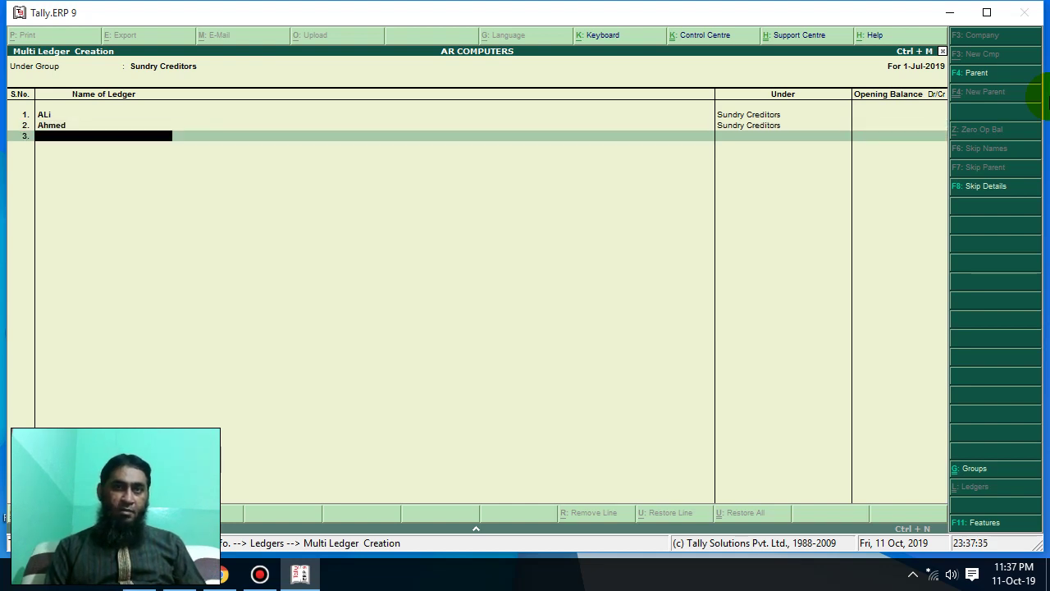
type("Abdul Rehman")
key("Return")
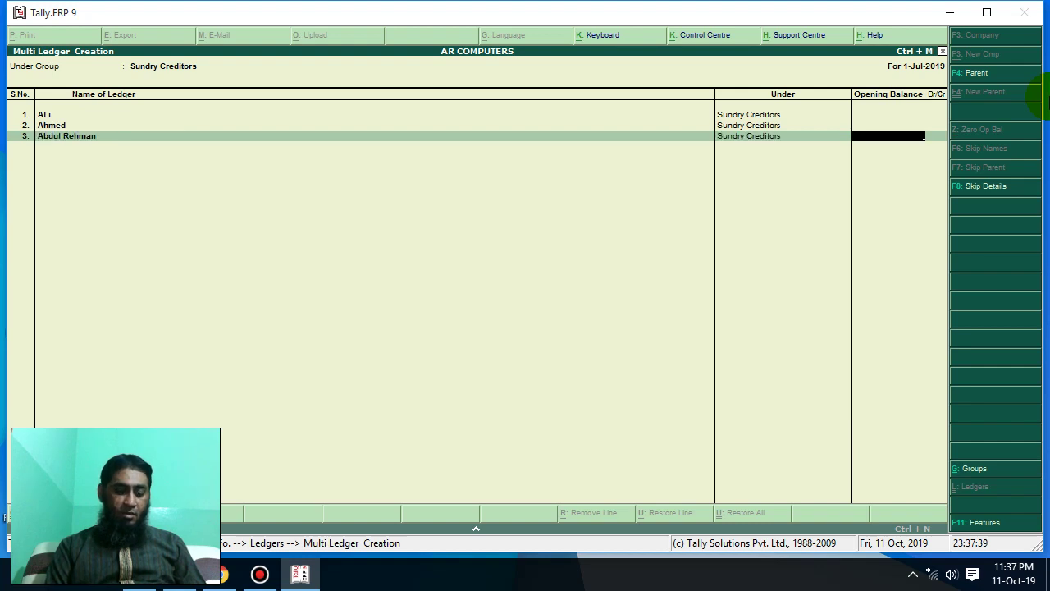
key("Return")
type("Khurram")
key("Return")
key("Return")
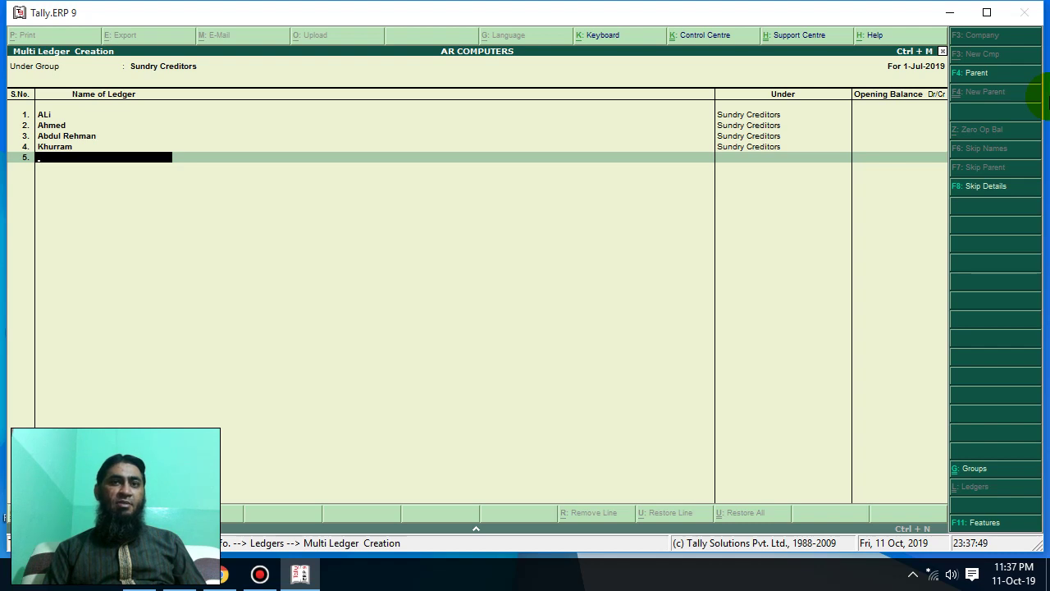
Step: Add a fifth ledger named NH Computer under Sundry Creditors with a blank opening balance
type("NH COmputer")
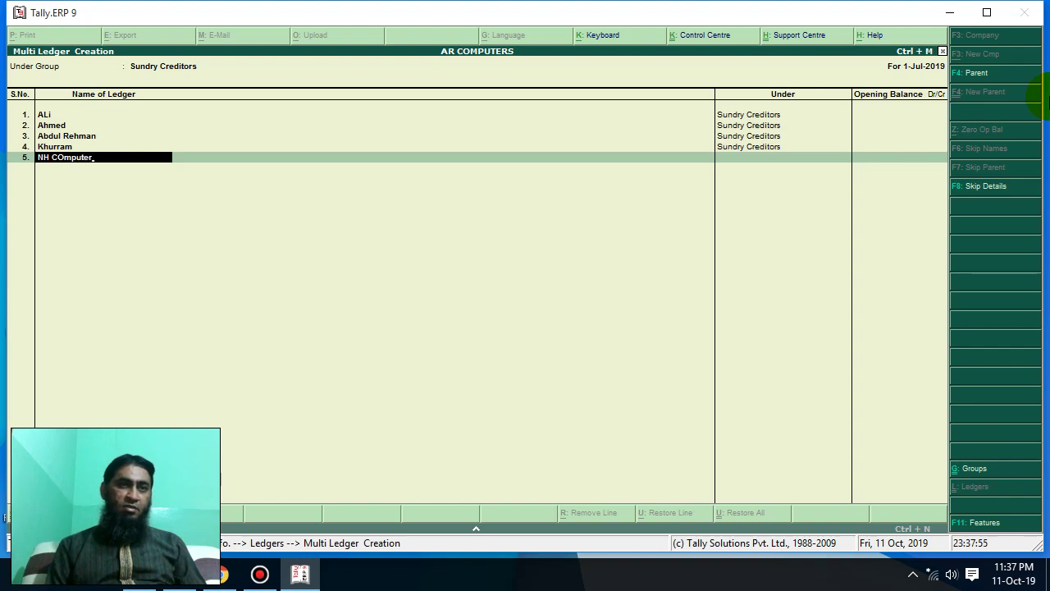
key("BackSpace")
key("BackSpace")
key("BackSpace")
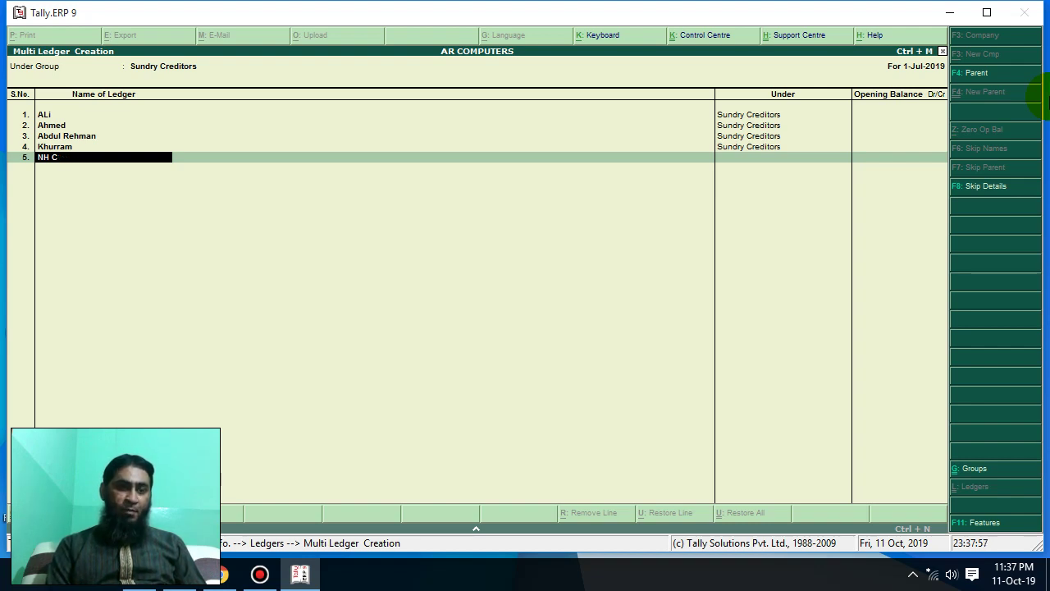
type("omputer")
key("Return")
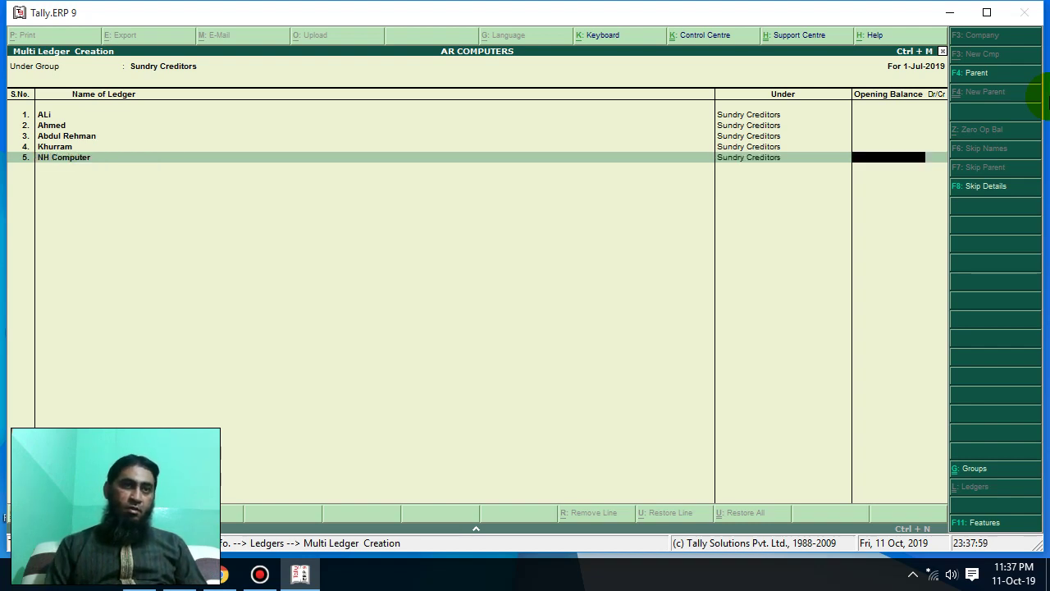
key("Return")
Step: Add the ledgers Galaxy Computer and Computer Zone under Sundry Creditors, leaving their opening balances blank
type("Galaxy Com")
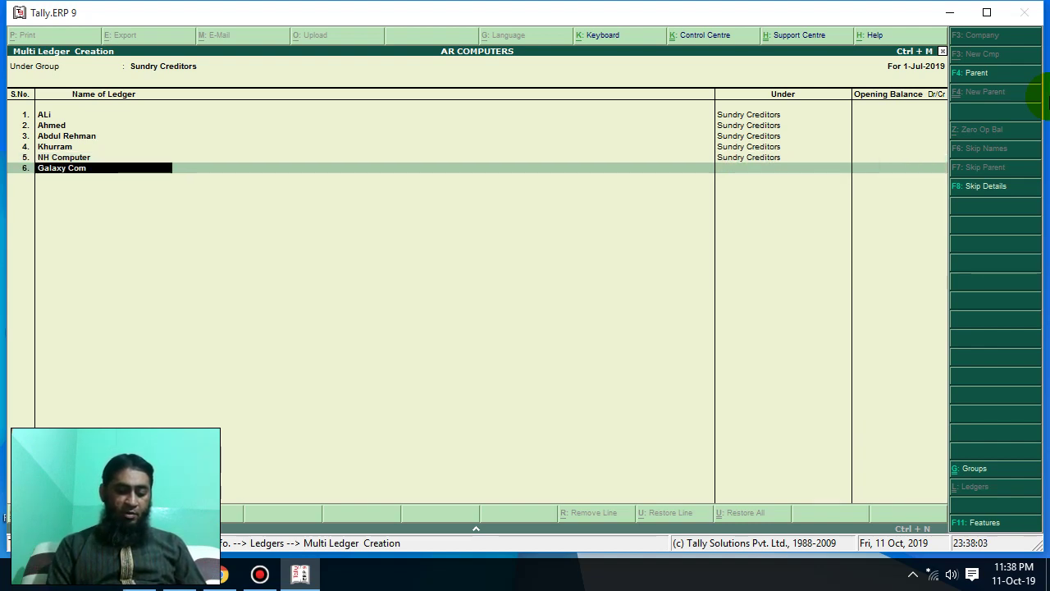
type("puter")
key("Return")
key("Return")
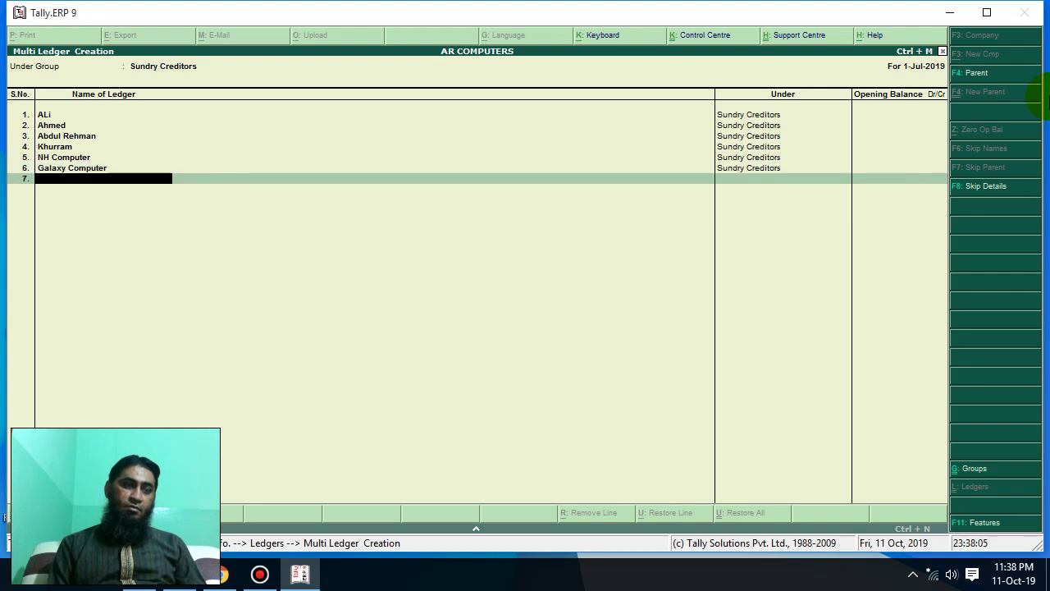
type("Computer")
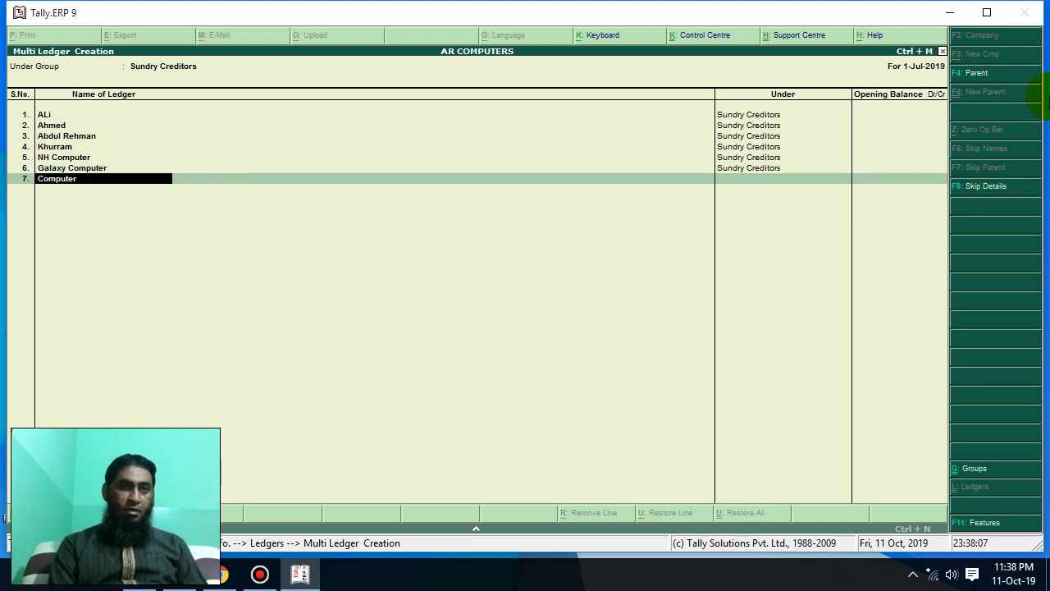
type(" Zone")
key("Return")
key("Return")
Step: Add the ledgers Fast Network and AR Computer under Sundry Creditors, leaving their opening balances blank
type("Fast")
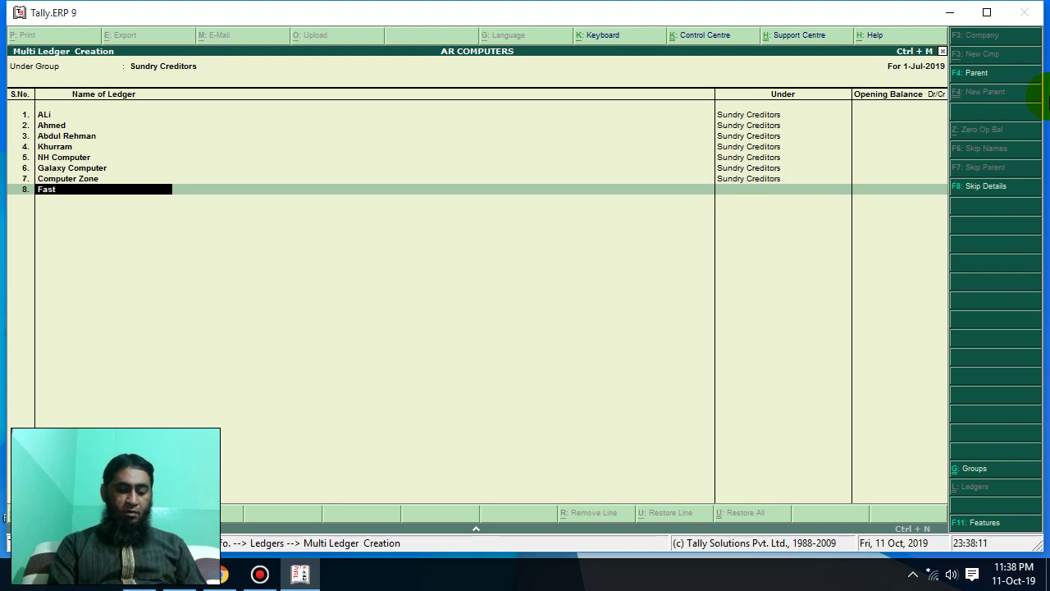
type(" Network")
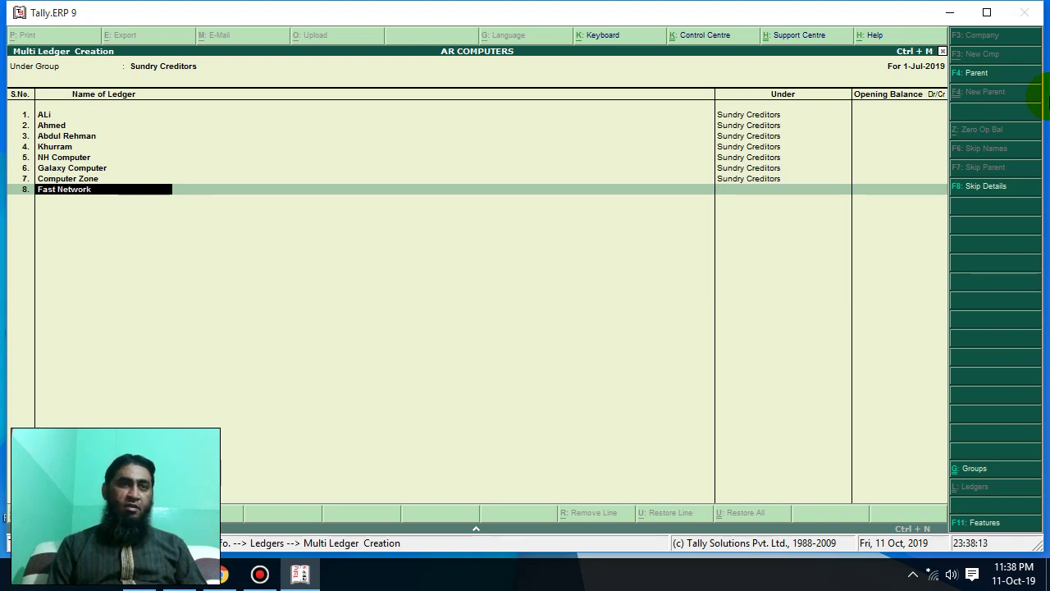
key("Return")
key("Return")
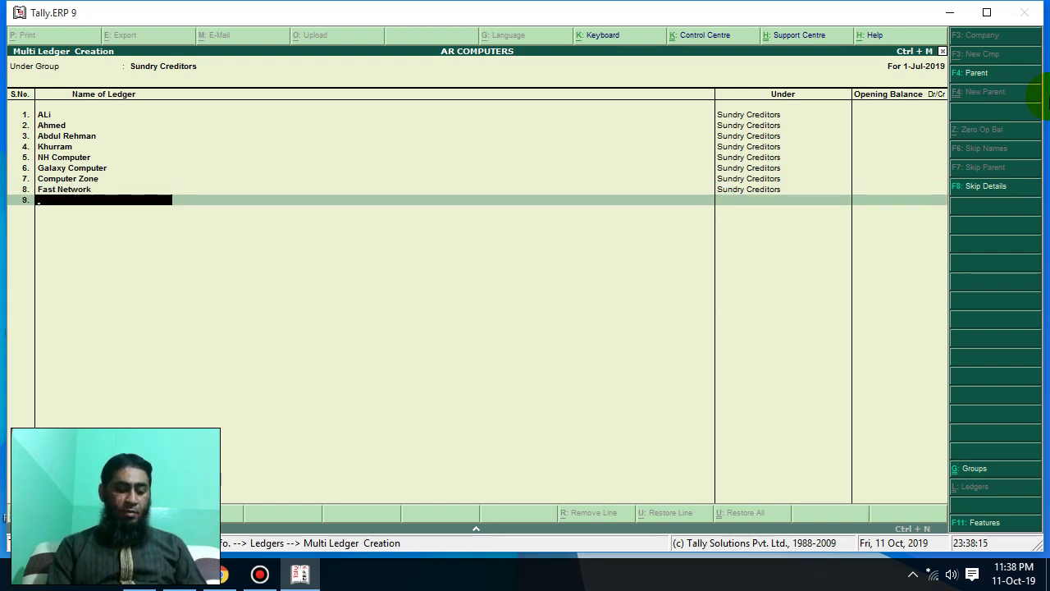
type("AR Co")
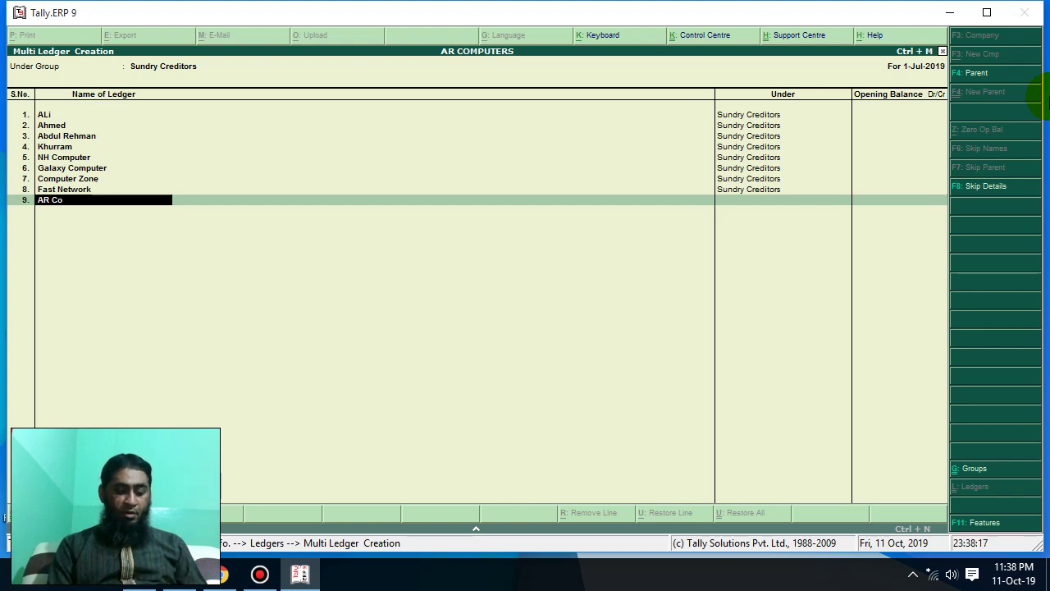
type("mputer")
key("Return")
key("Return")
type("A")
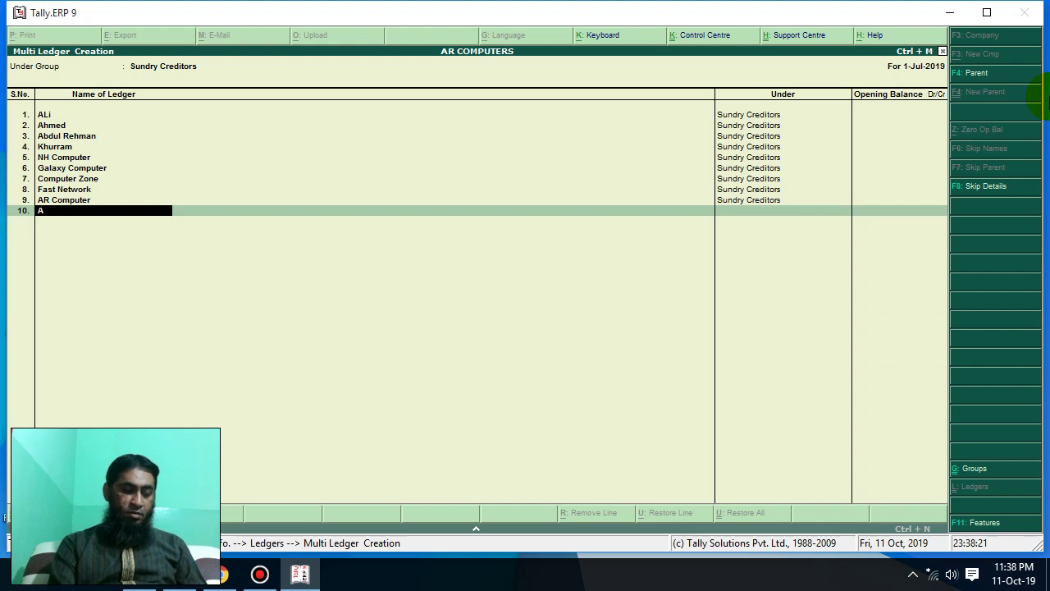
type("R")
key("BackSpace")
key("BackSpace")
key("BackSpace")
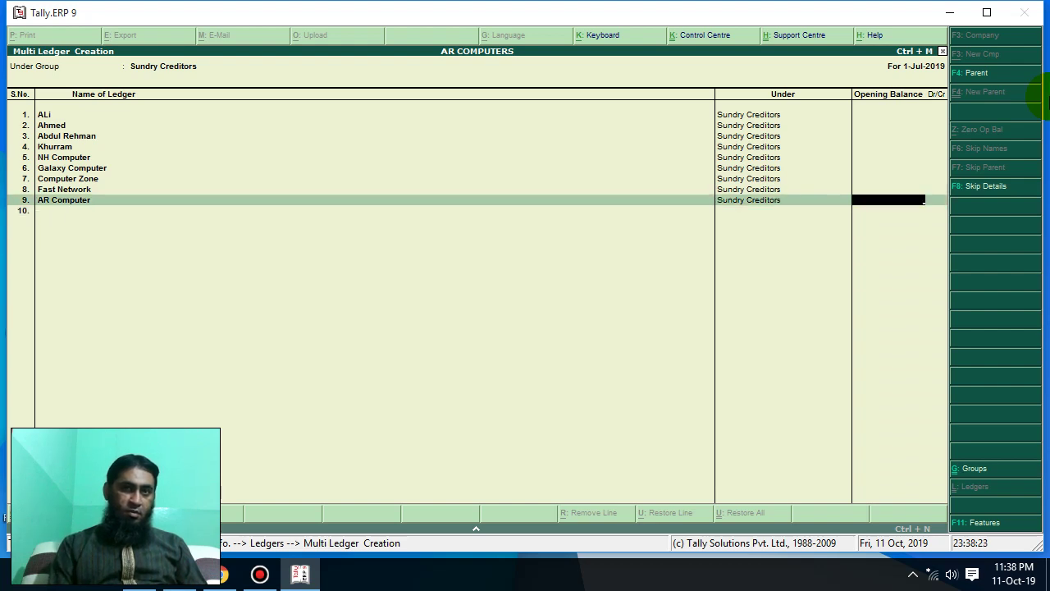
key("Return")
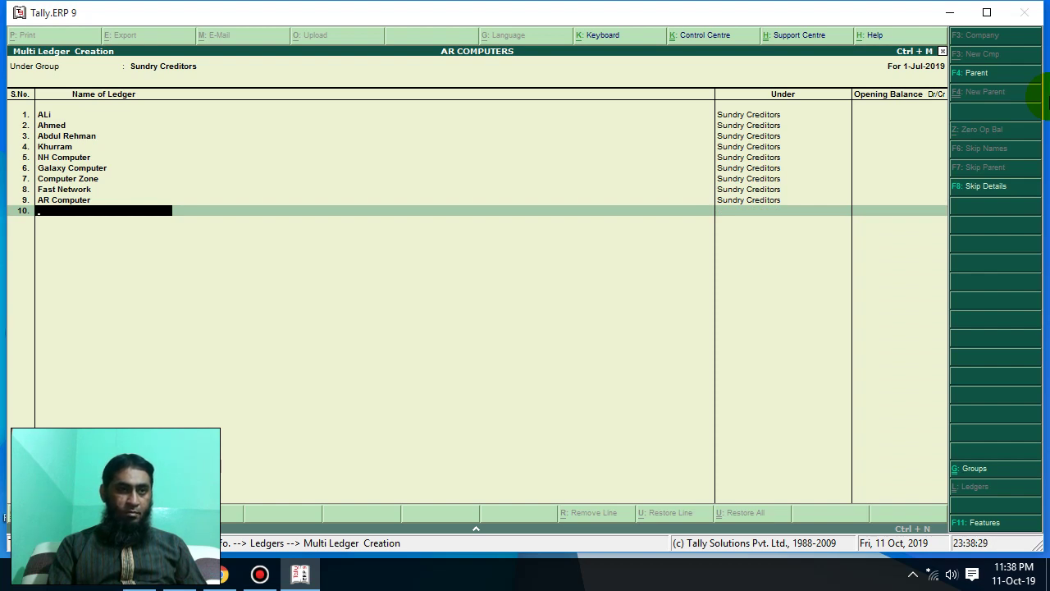
Step: Add the tenth ledger, World Computer, under Sundry Creditors with a blank opening balance and save the whole list
type("World Computer")
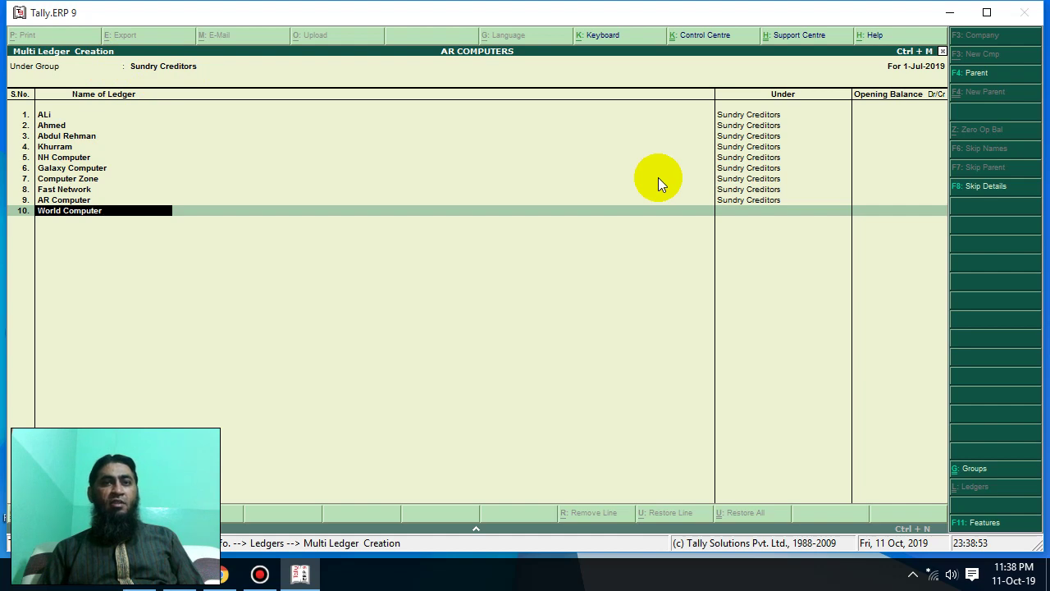
key("Return")
key("Return")
key("Return")
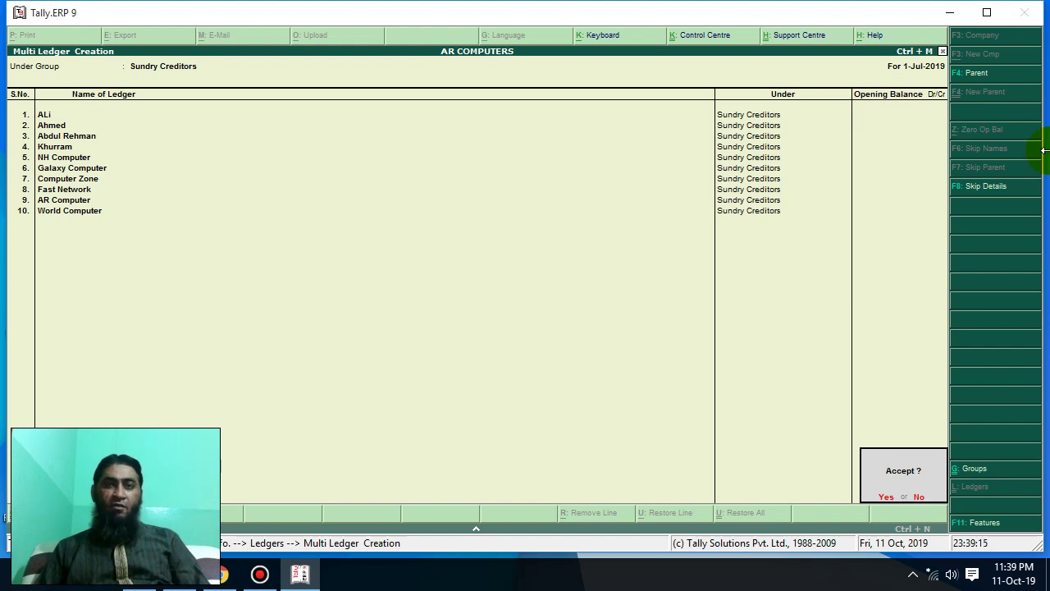
key("y")
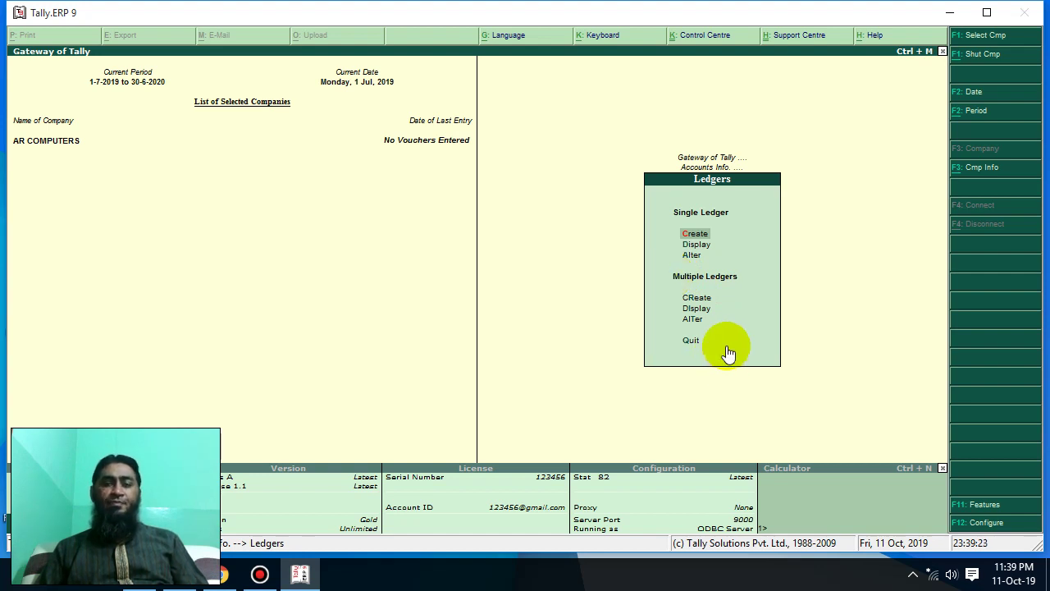
Step: Review the company's single-ledger display list, checking the newly created creditor ledgers, and return to the ledger options
left_click(694, 245)
left_click(691, 248)
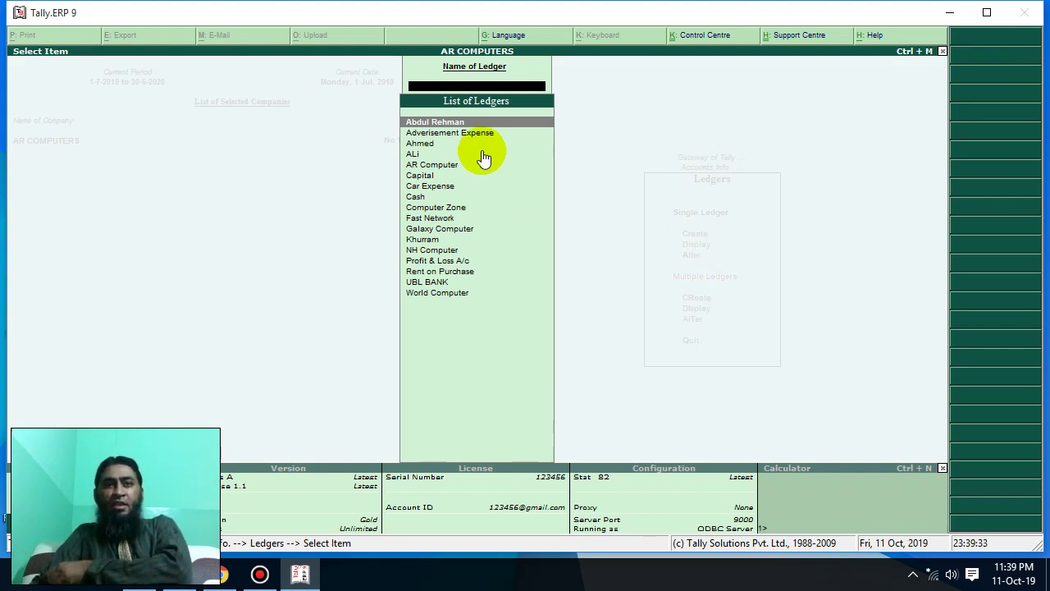
left_click(416, 156)
left_click(418, 148)
left_click(420, 154)
left_click(435, 164)
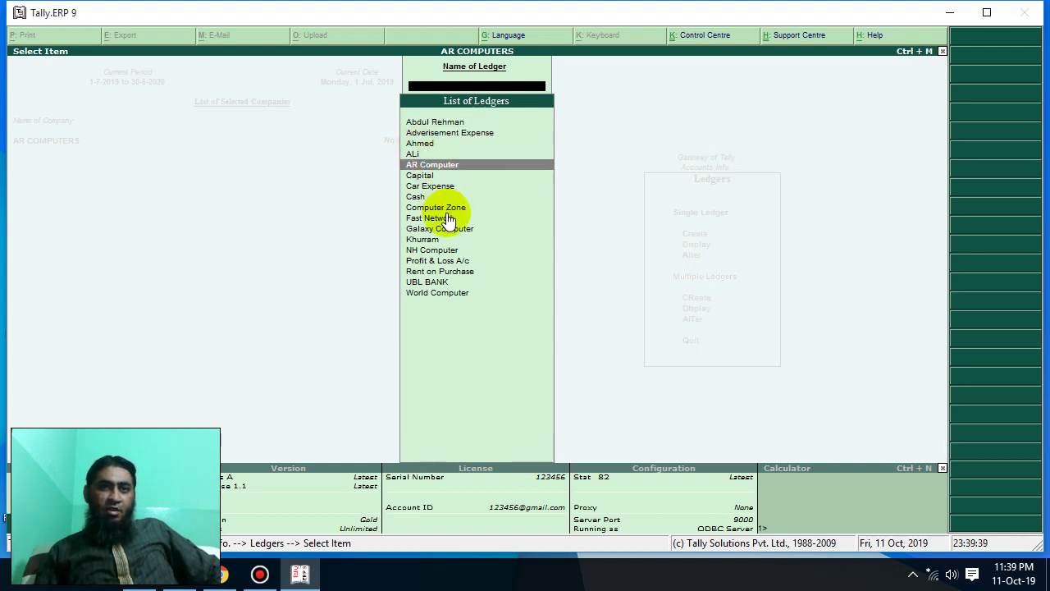
left_click(450, 208)
left_click(455, 219)
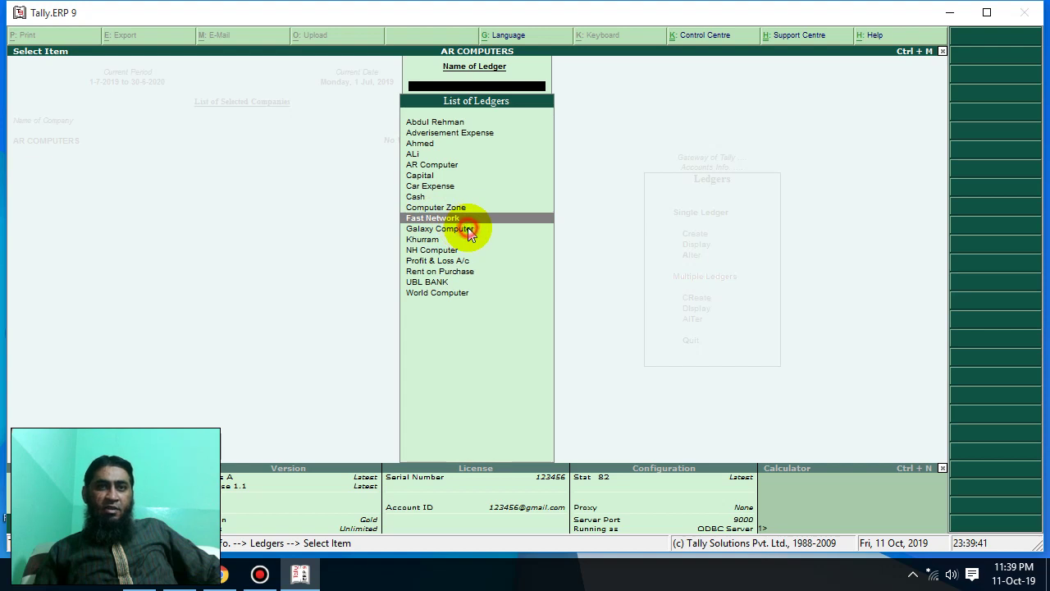
left_click(443, 228)
left_click(420, 240)
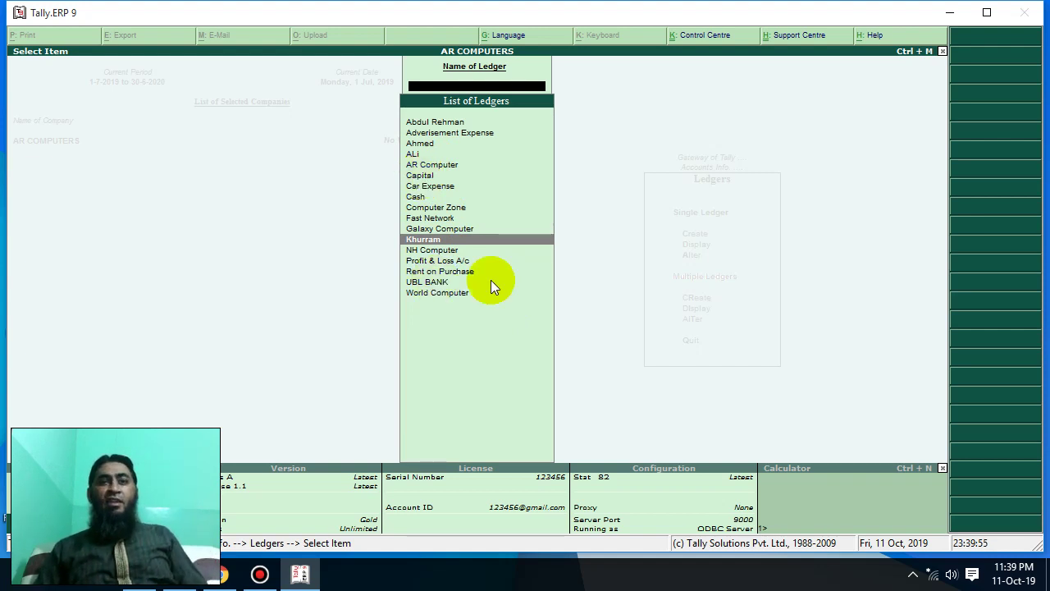
key("Escape")
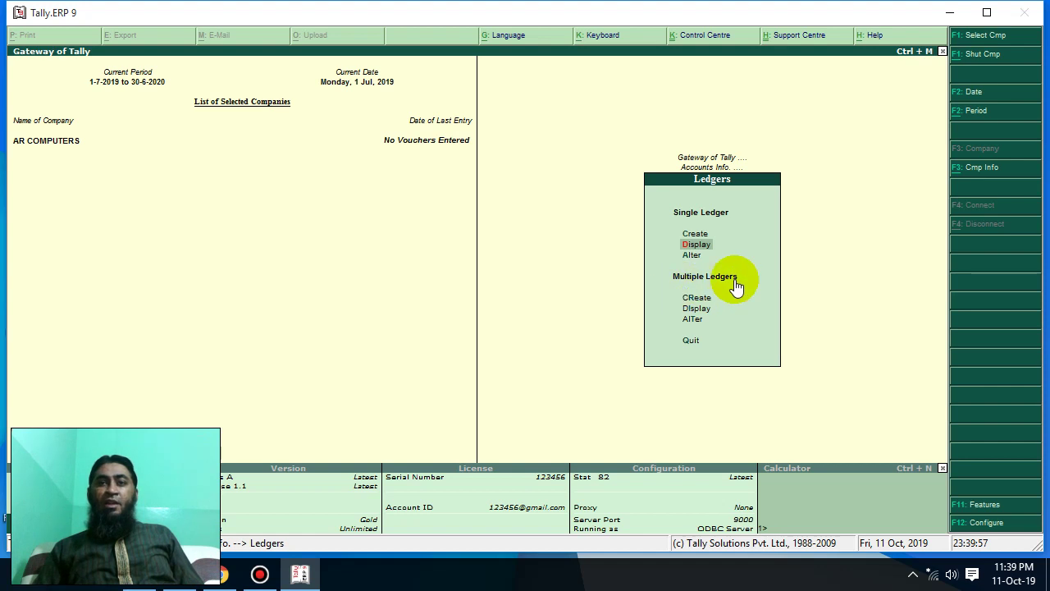
Step: Display all ledgers under the Sundry Creditors group together, check them, and return to the ledger options
left_click(697, 310)
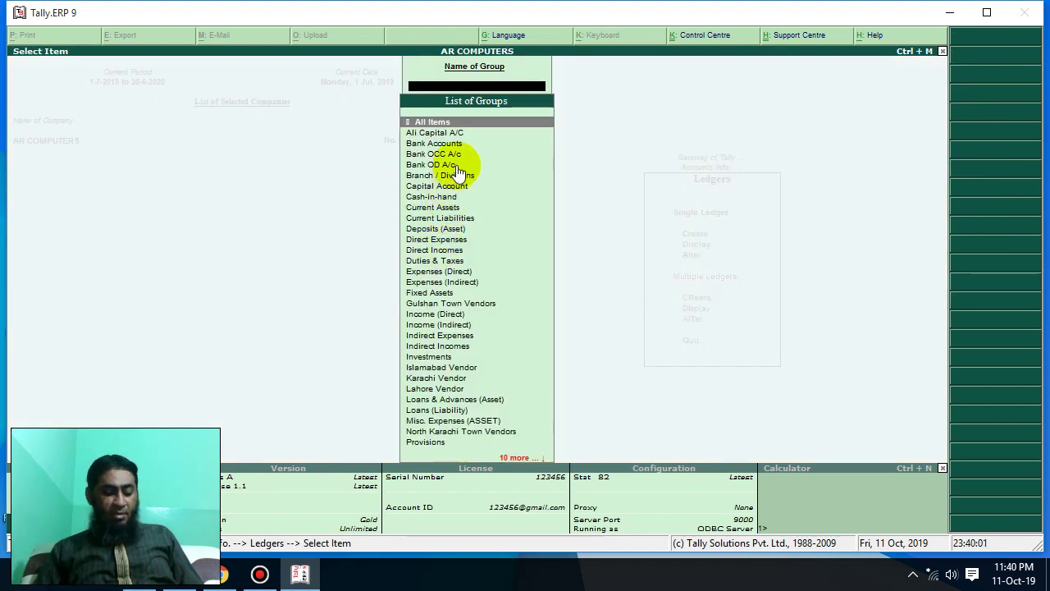
type("s")
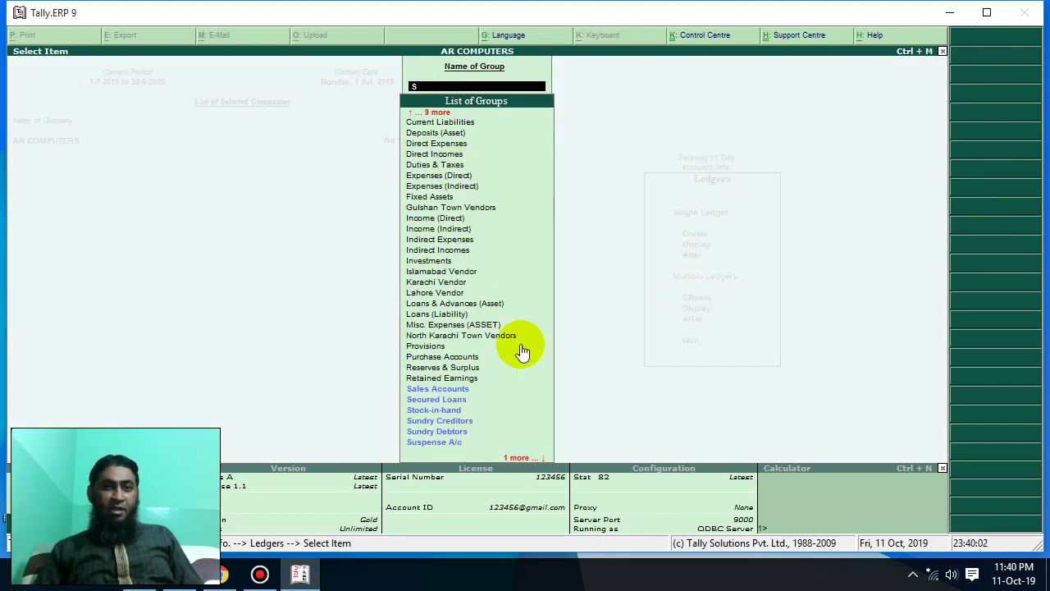
left_click(455, 425)
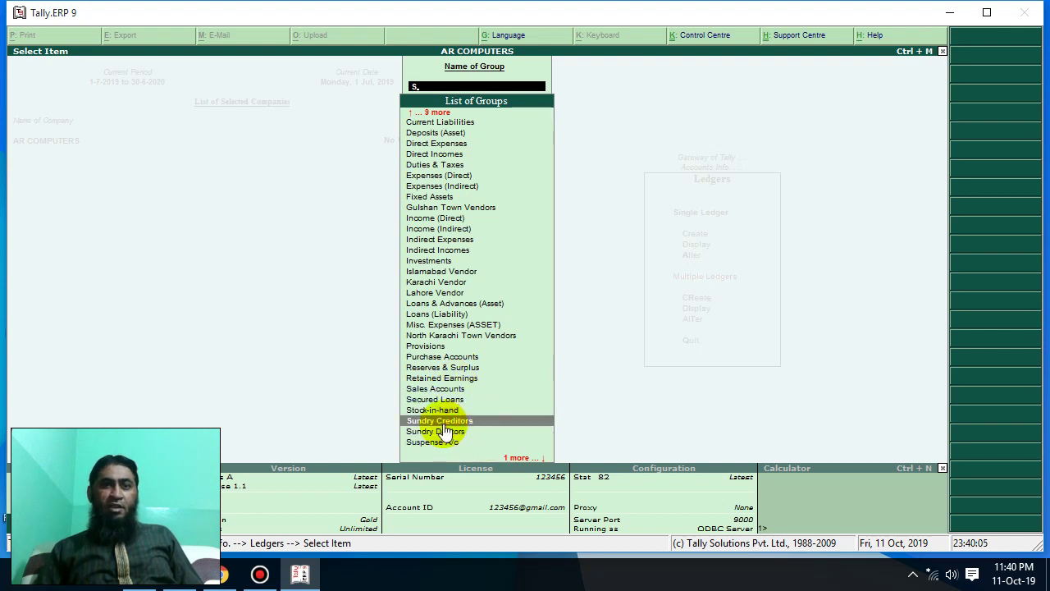
left_click(447, 422)
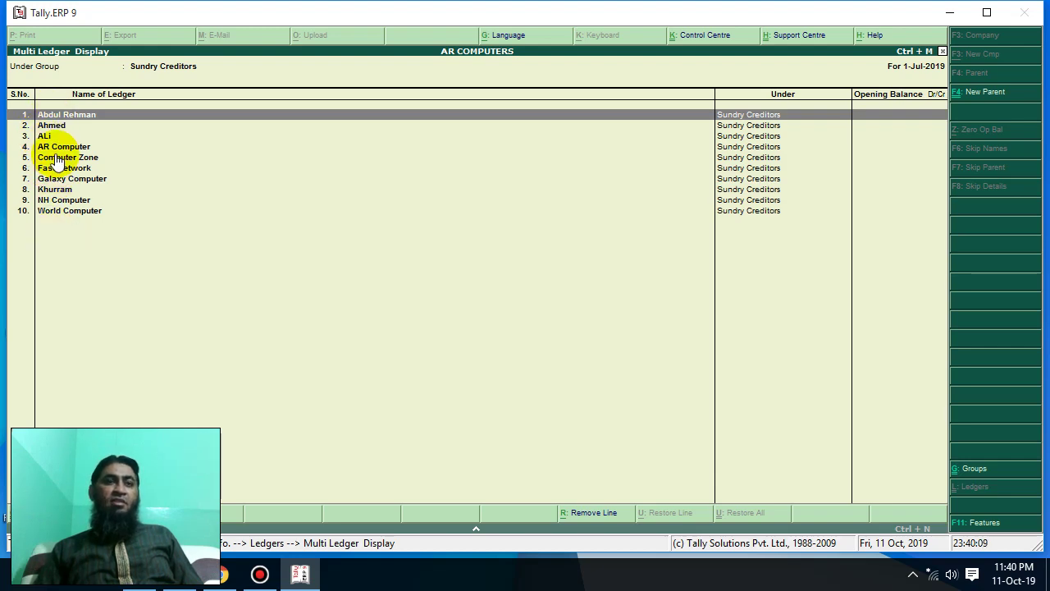
key("Escape")
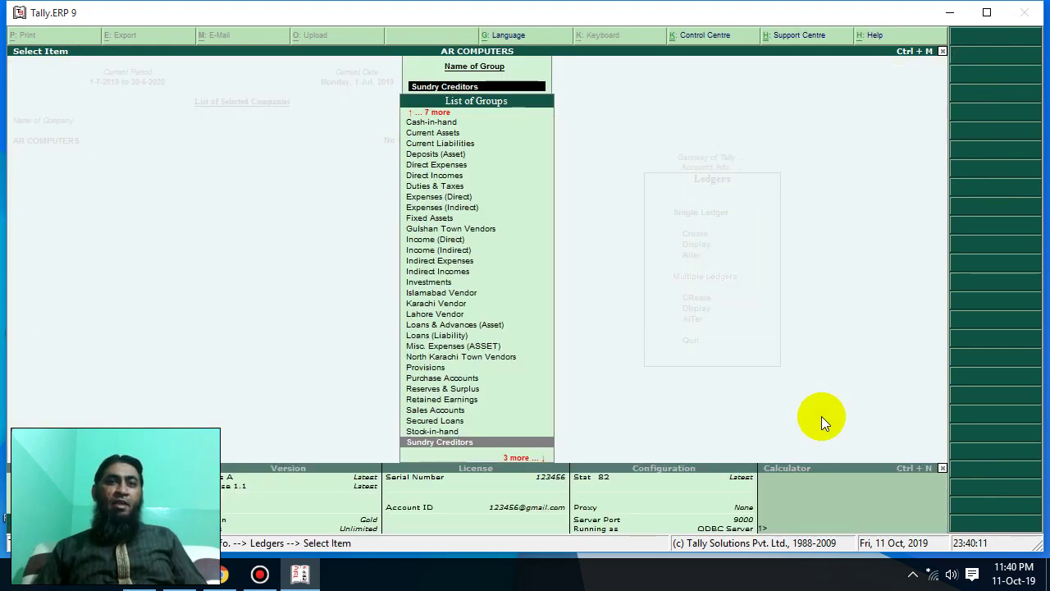
key("Escape")
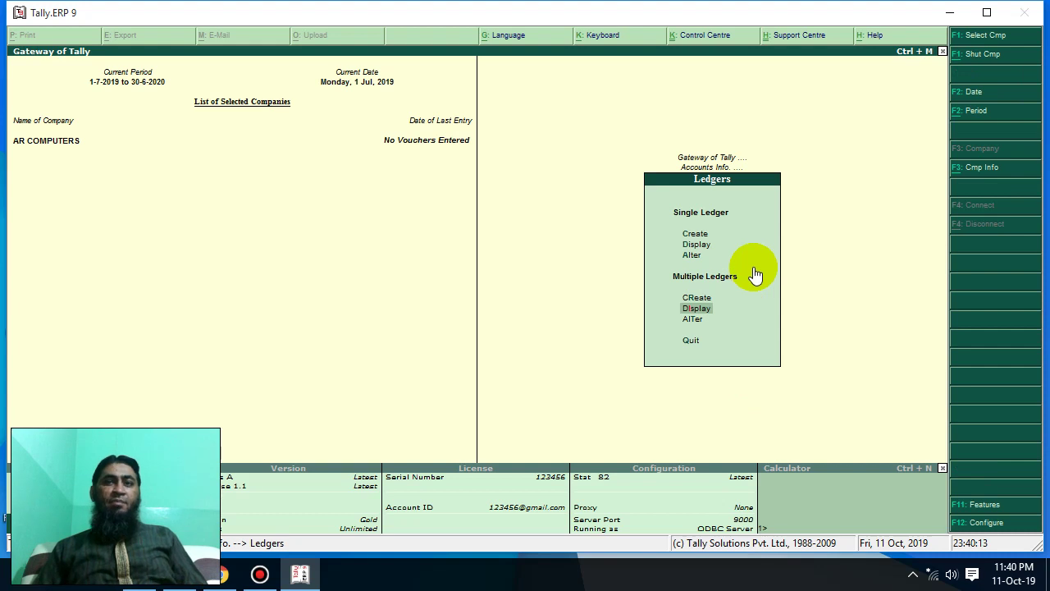
Step: Start a new multiple-ledger creation with Sundry Debtors as the parent group
left_click(696, 298)
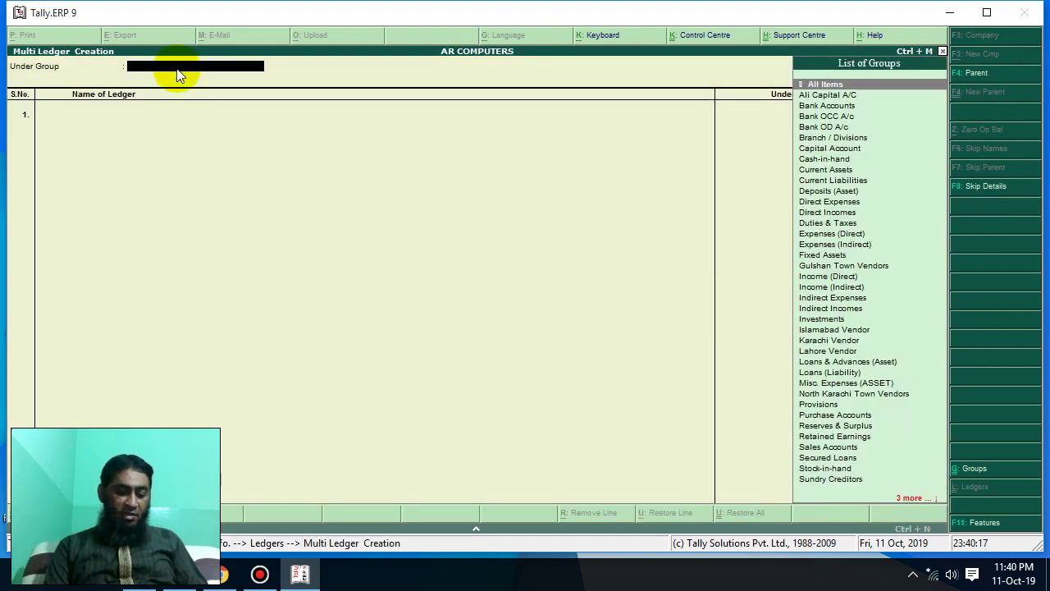
type("S")
key("Down")
key("Down")
key("Down")
key("Down")
key("Down")
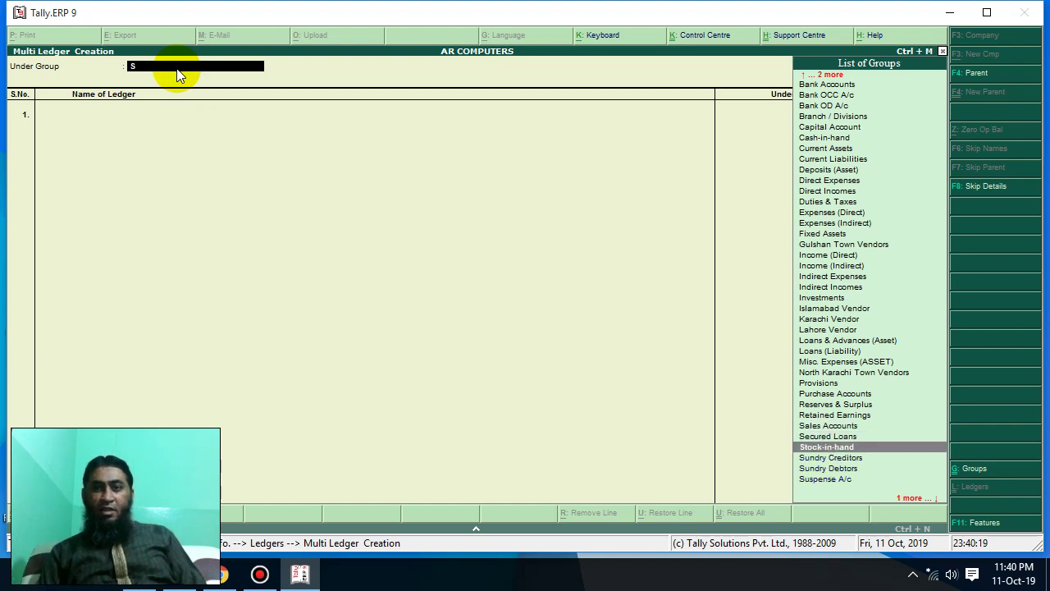
key("Return")
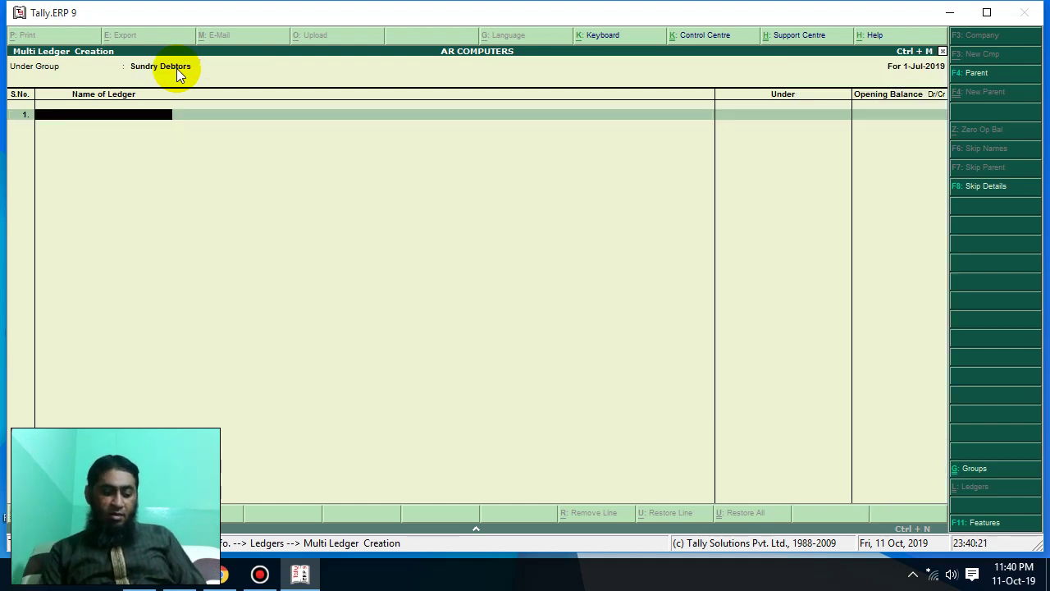
Step: Add the first two ledgers bearing individual debtors' names under Sundry Debtors, leaving their opening balances blank
type("Kh")
key("BackSpace")
key("BackSpace")
type("Suleman")
key("Return")
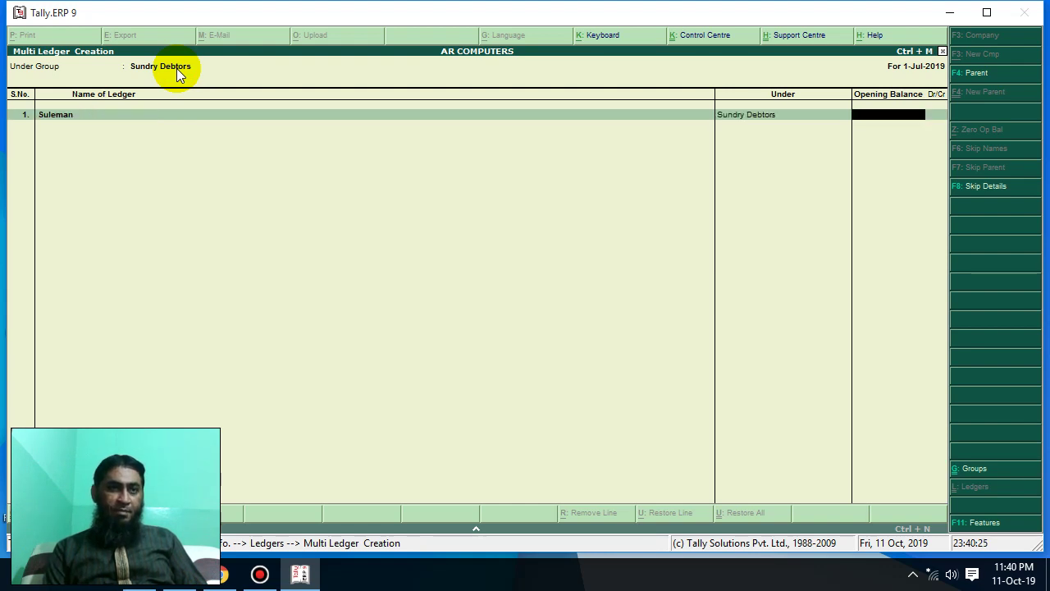
key("Return")
type("Subh")
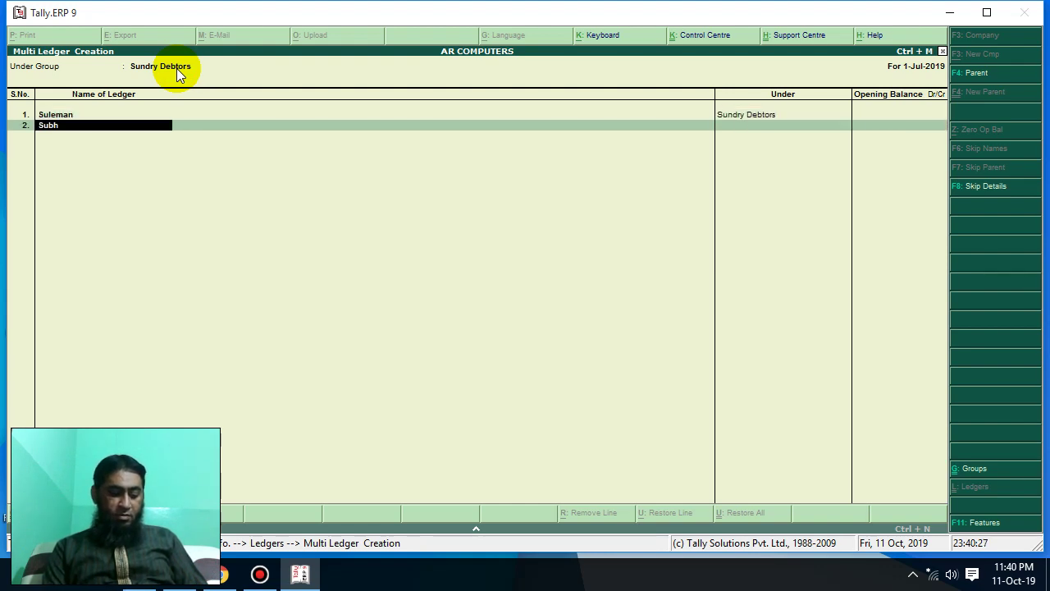
type("an")
key("Return")
key("Return")
Step: Add two more ledgers bearing individual debtors' names as the third and fourth entries, with blank opening balances
type("Arshad")
key("Return")
key("Return")
type("Usman")
key("Return")
key("Return")
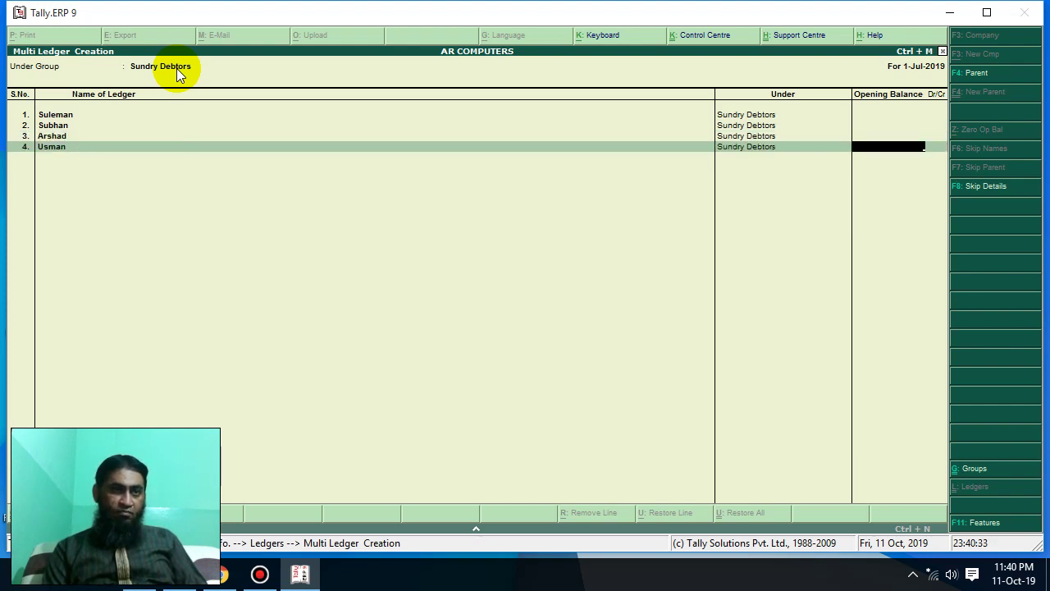
key("Return")
Step: Add the ledgers Ghazi Foyndation School and Ghazi Foundation College under Sundry Debtors, leaving their opening balances blank
type("Ghaz")
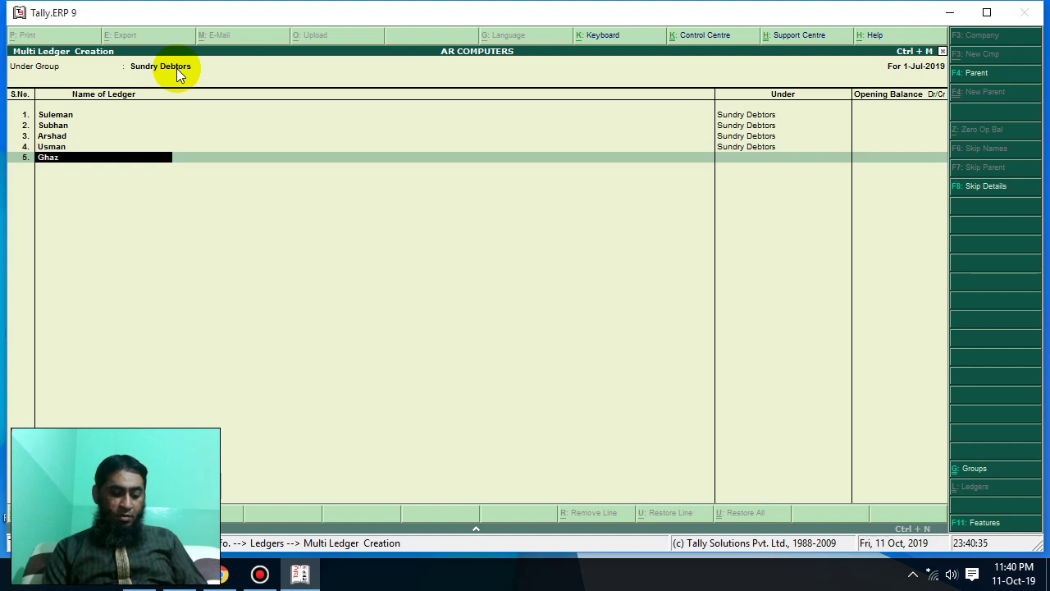
type("i Foyndation School")
key("Return")
key("Return")
type("Ghazi Foundation College")
key("Return")
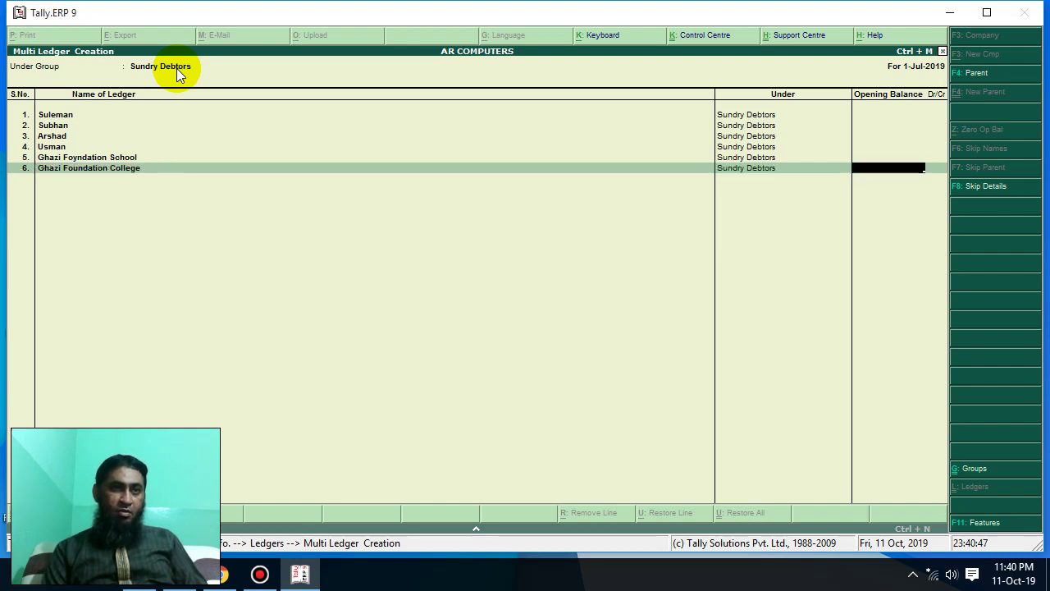
key("Return")
Step: Add AR COmpouter Institute as the seventh Sundry Debtors ledger with a blank opening balance and save the list
type("AR COmpouter Institute")
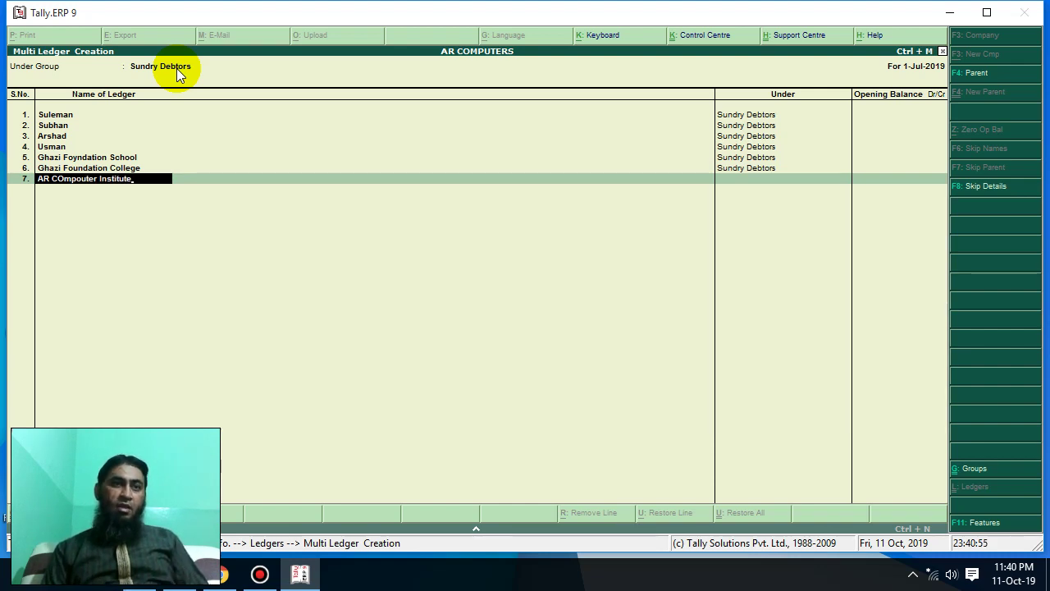
key("Return")
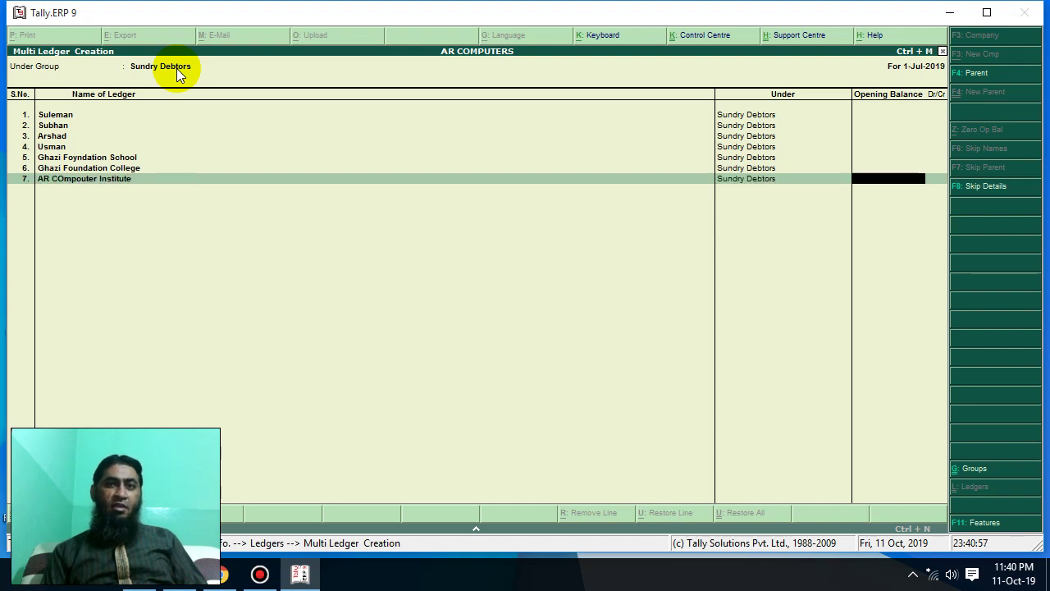
key("ctrl+a")
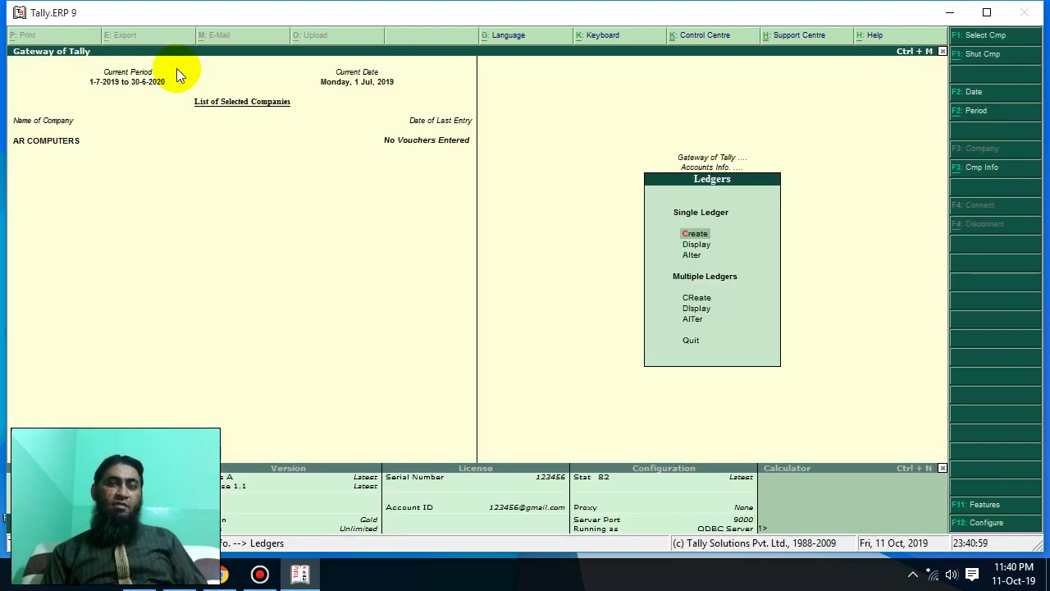
Step: Display all ledgers under the Sundry Debtors group together, check them, and return to the ledger options
left_click(695, 299)
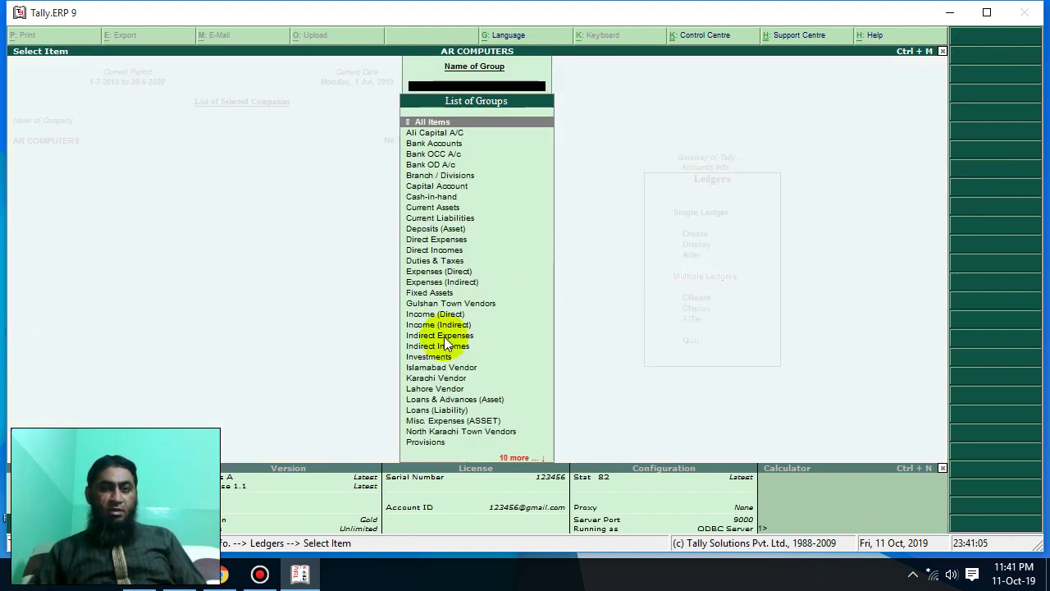
type("S")
left_click(460, 433)
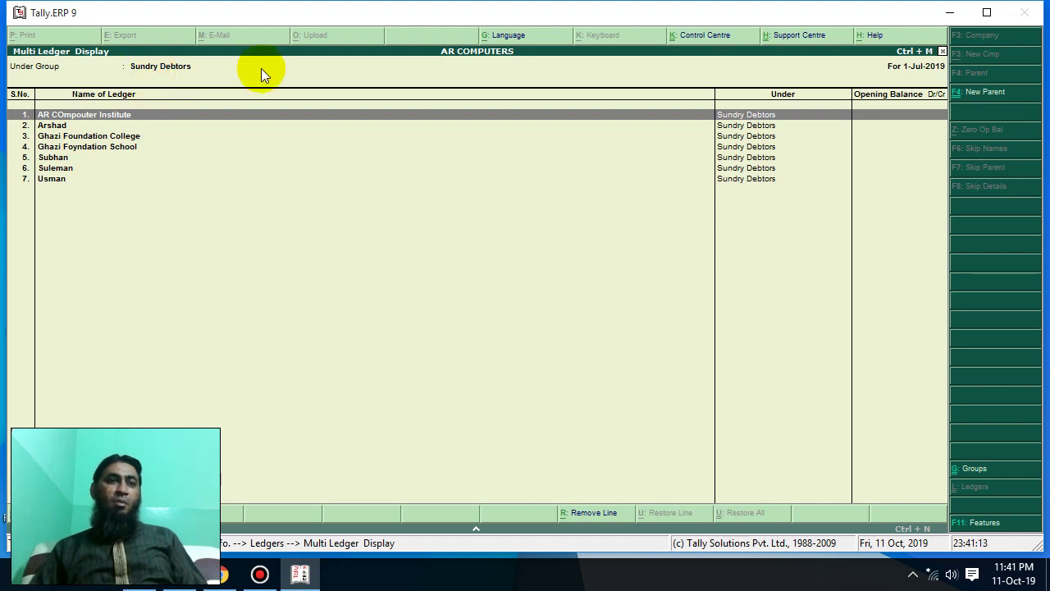
key("Escape")
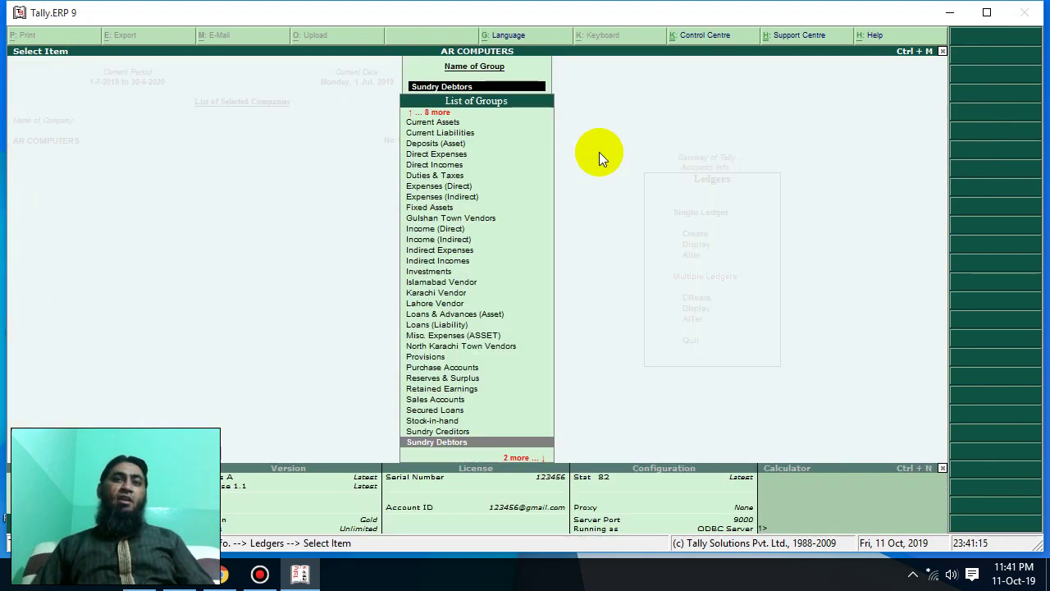
key("BackSpace")
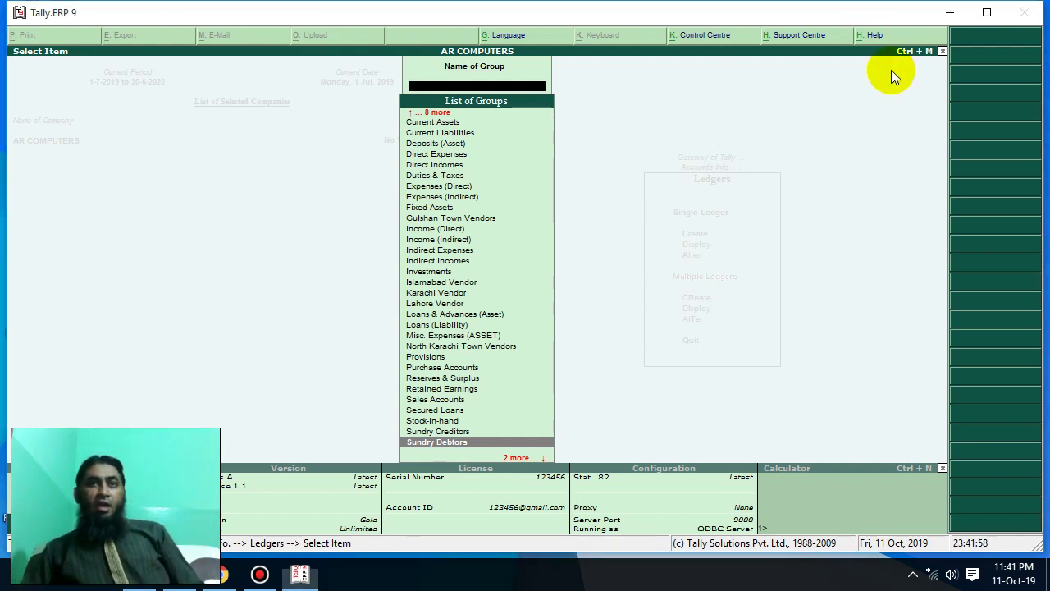
key("Escape")
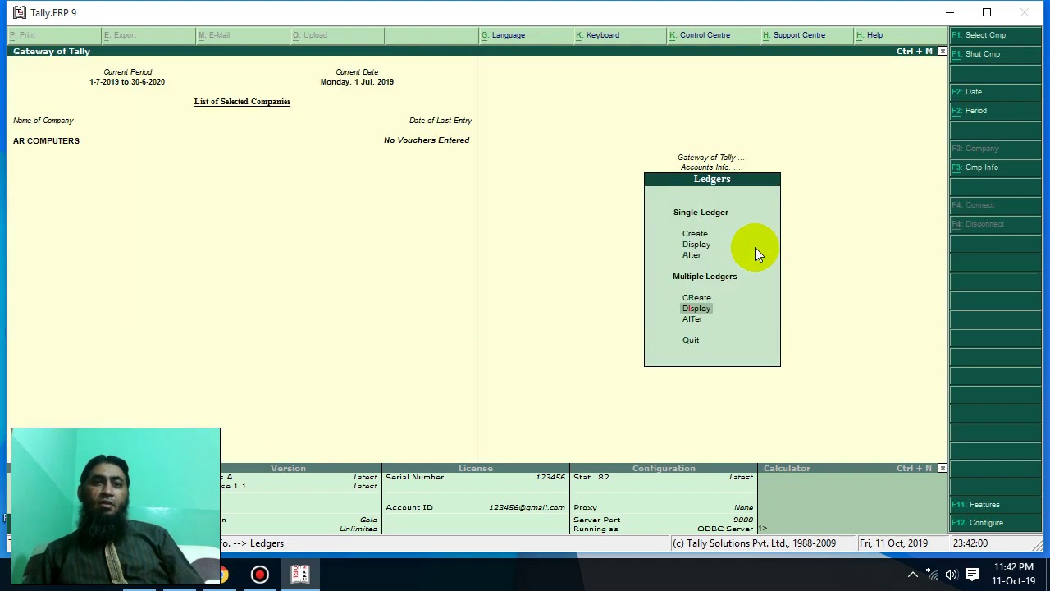
Step: Start creating multiple ledgers for All Items and add Advertisement Expense under Indirect Expenses with a blank opening balance
left_click(687, 297)
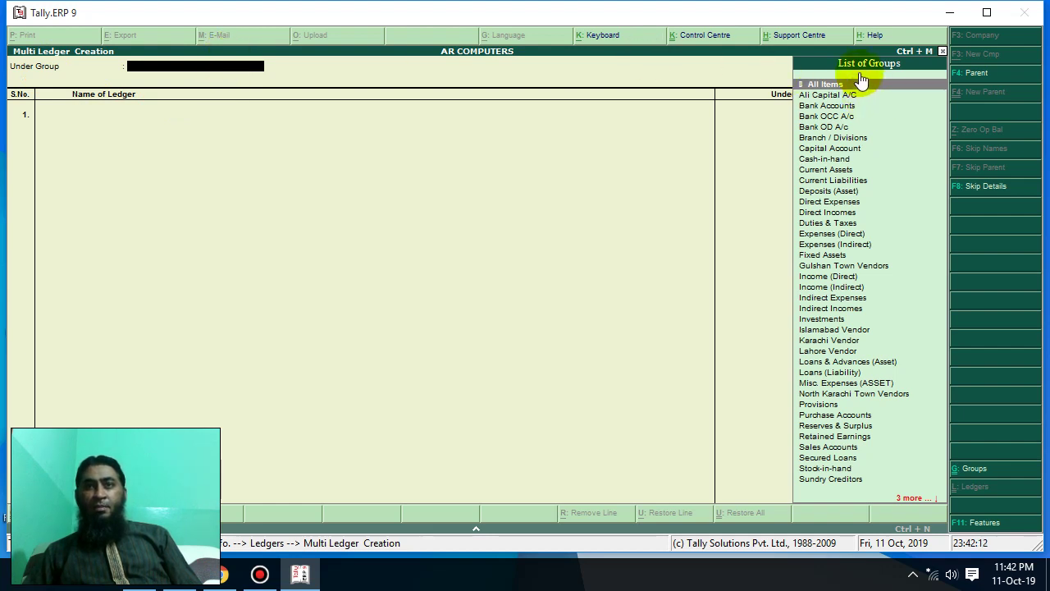
left_click(832, 86)
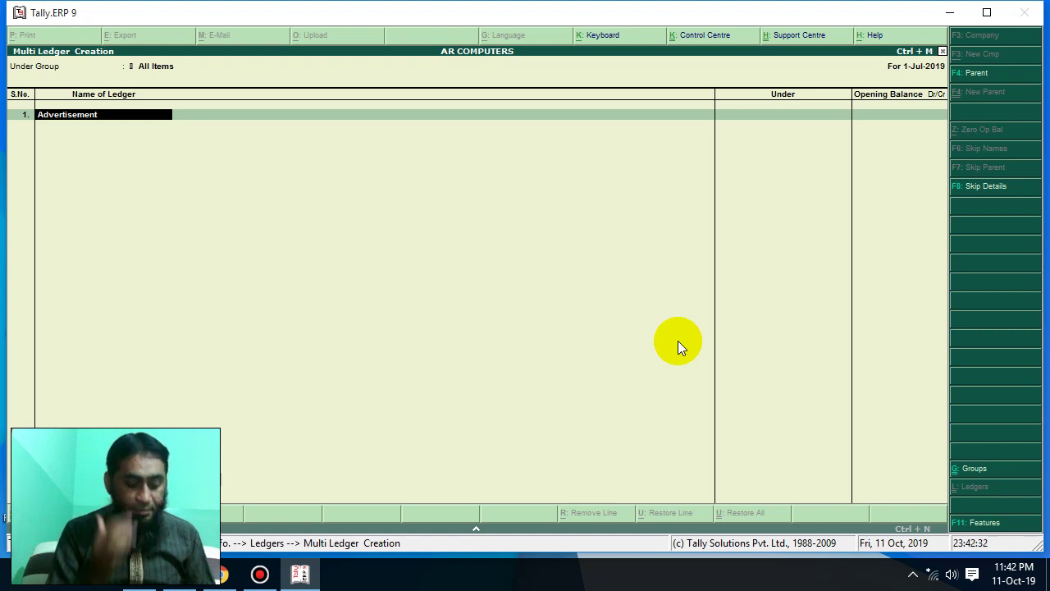
type("ens")
key("Return")
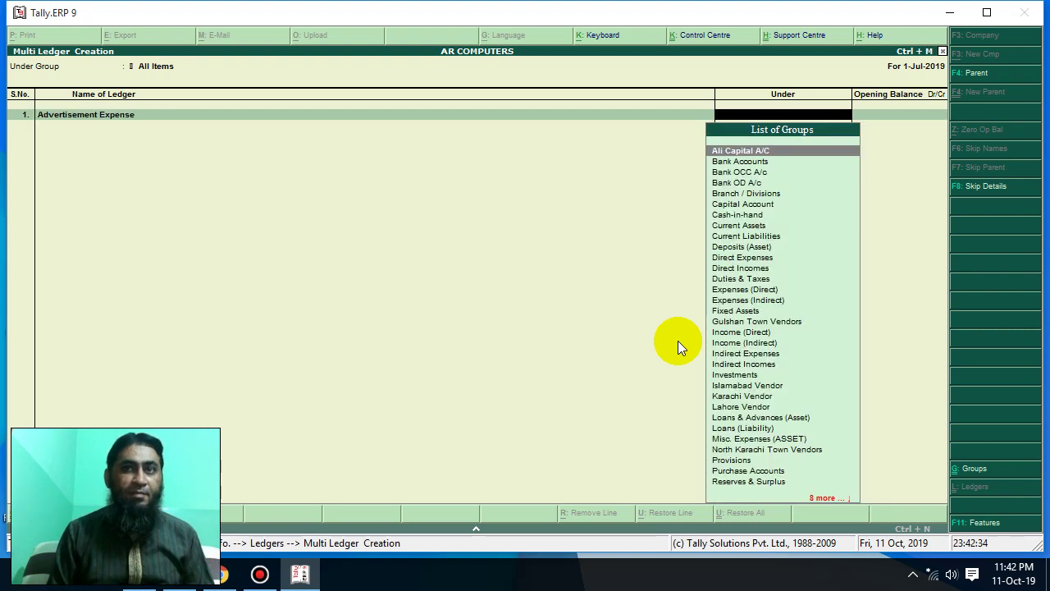
type("i")
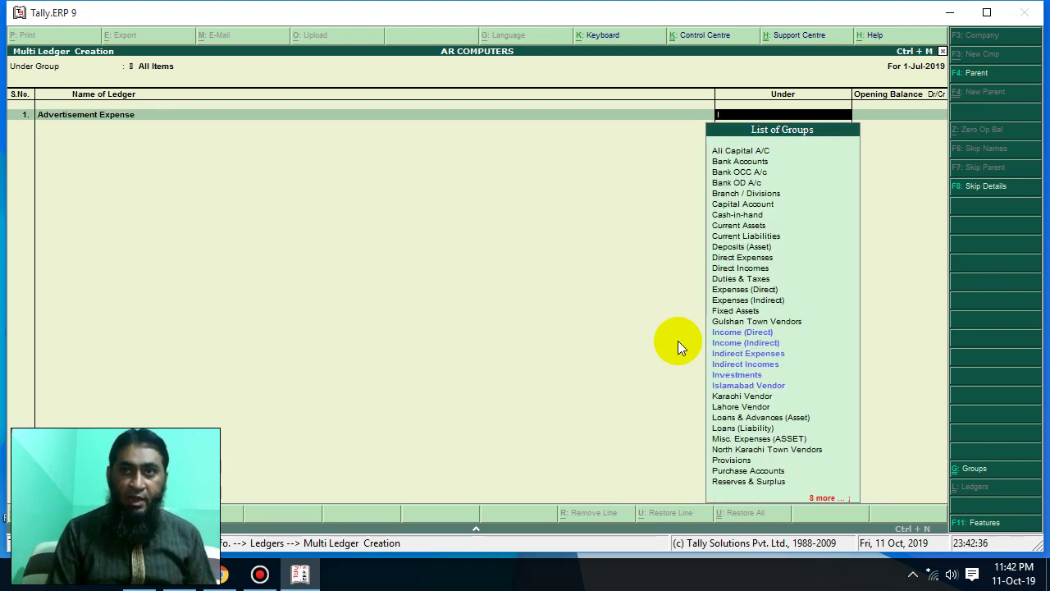
type("n")
key("Down")
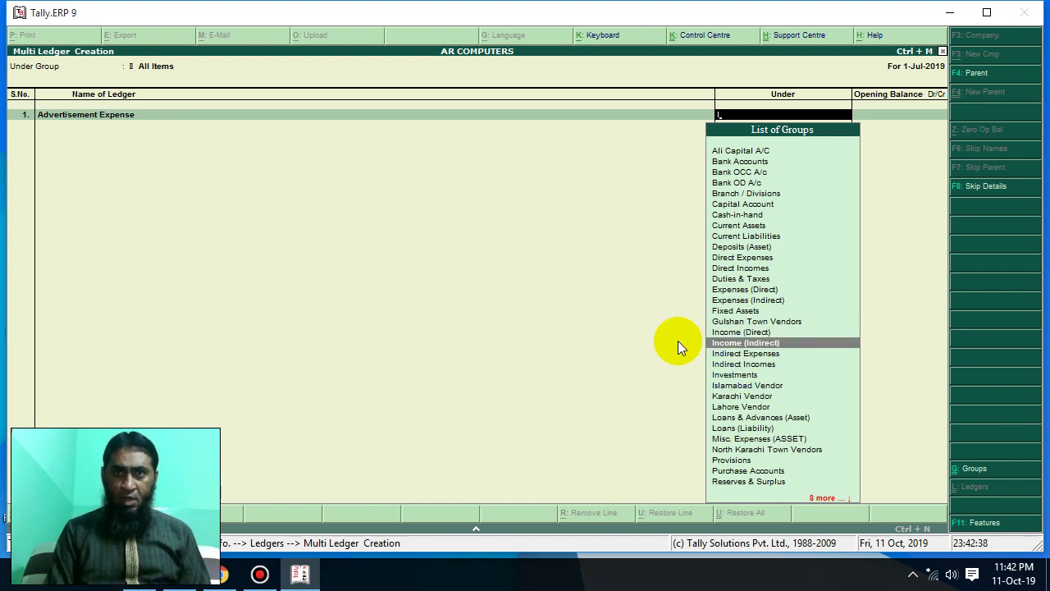
key("Down")
key("Return")
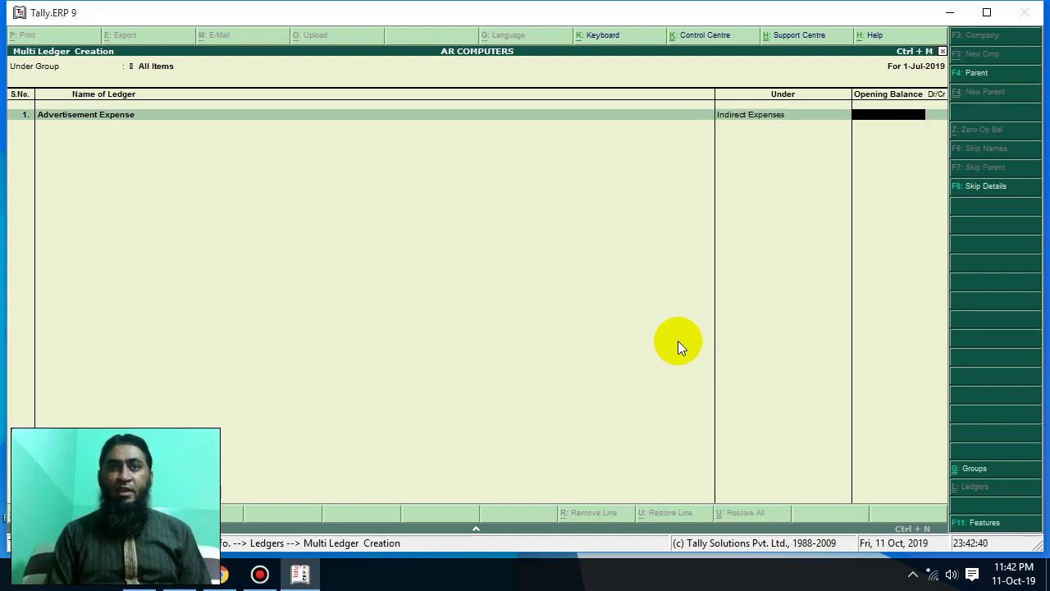
key("Return")
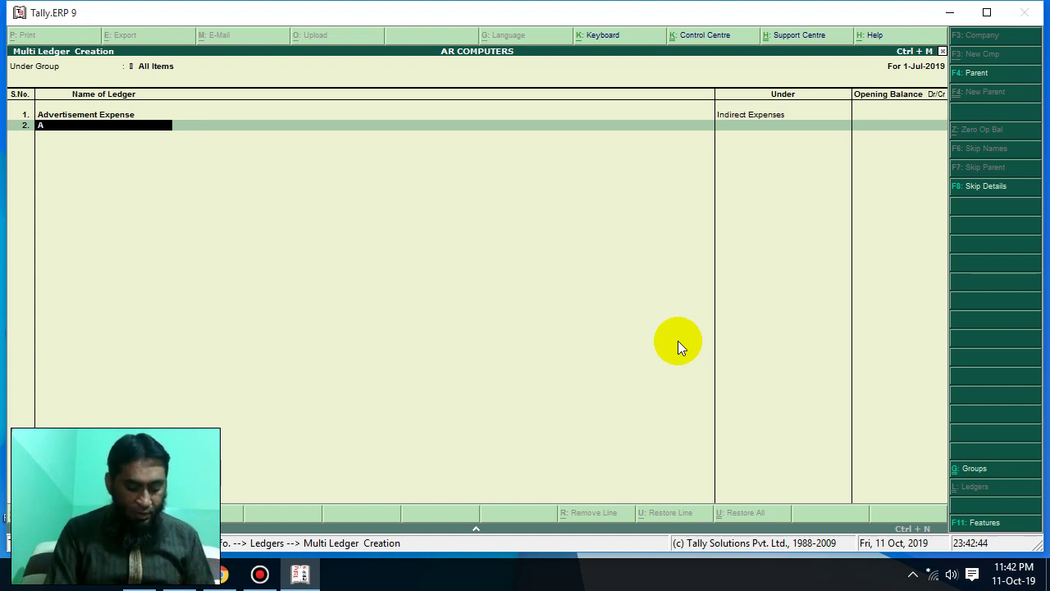
Step: Add Advaertisement Payable as the second ledger under Current Liabilities, leaving its opening balance blank
type("Advaertisement PAys")
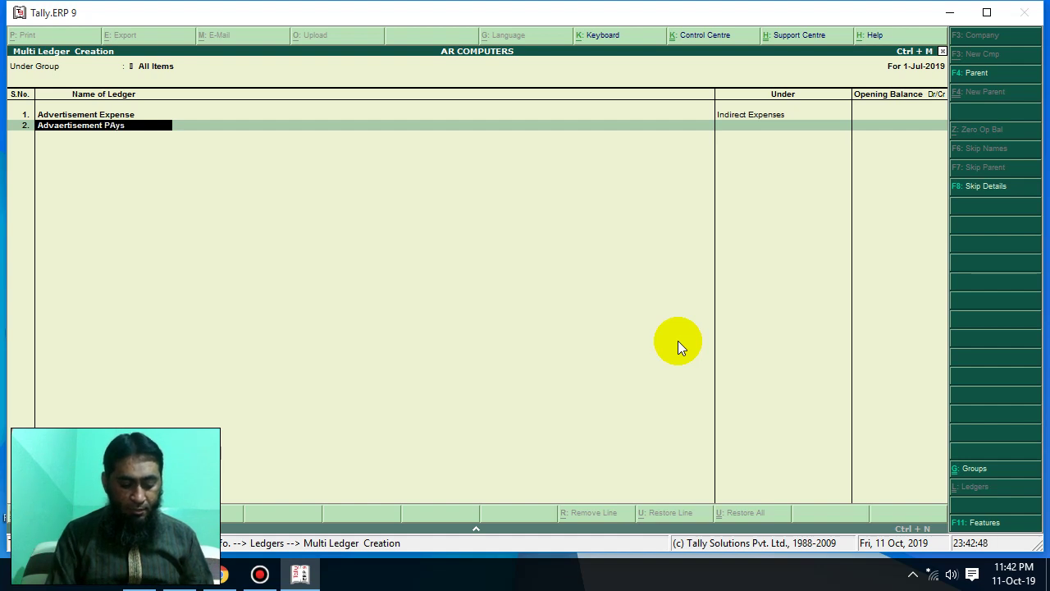
key("BackSpace")
key("BackSpace")
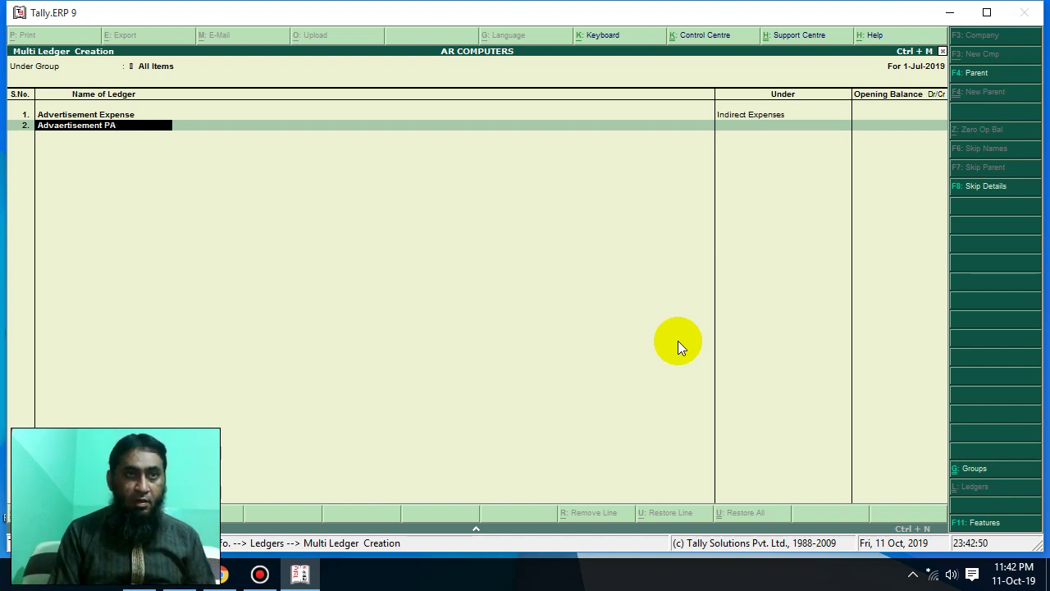
type("yabl")
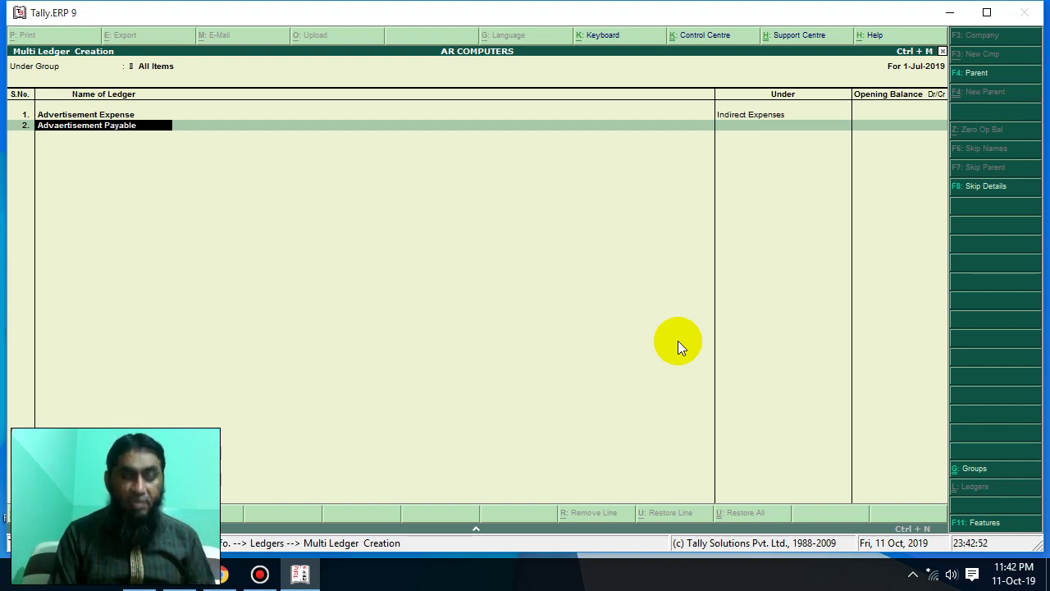
type("e")
key("Return")
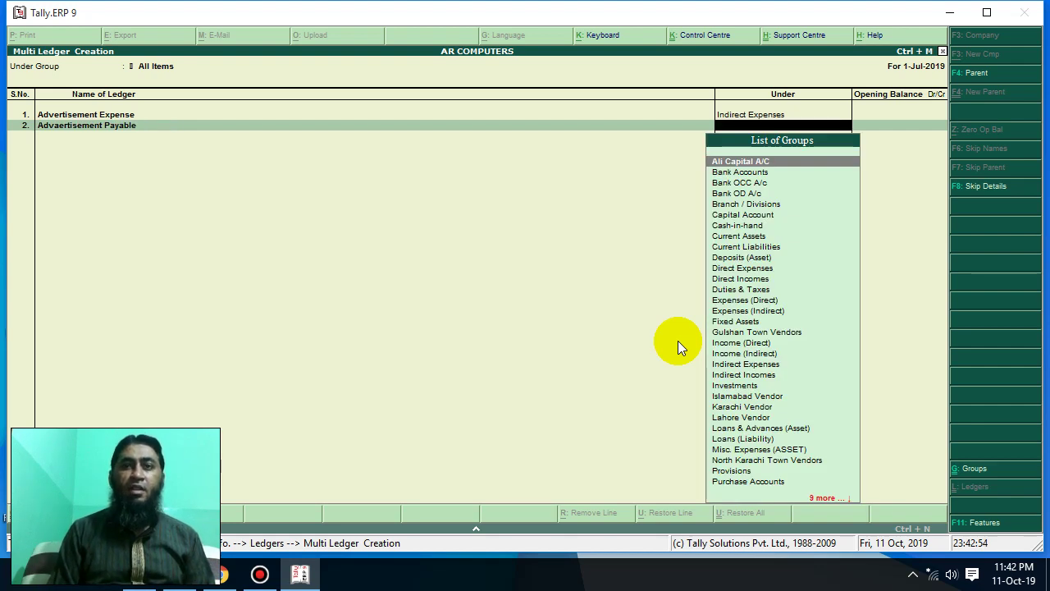
type("C")
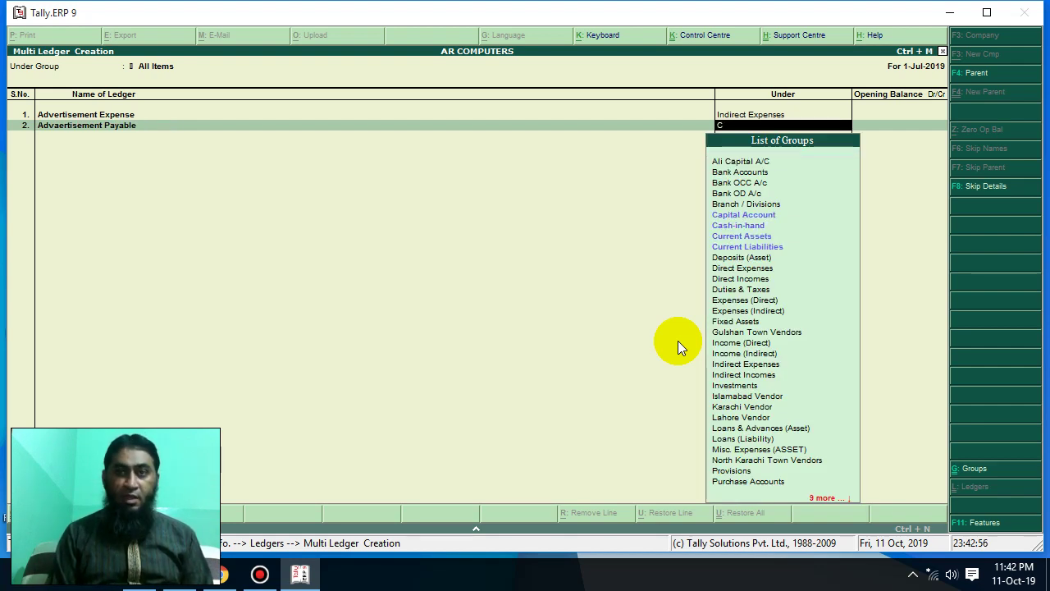
key("Down")
key("Down")
key("Down")
key("Down")
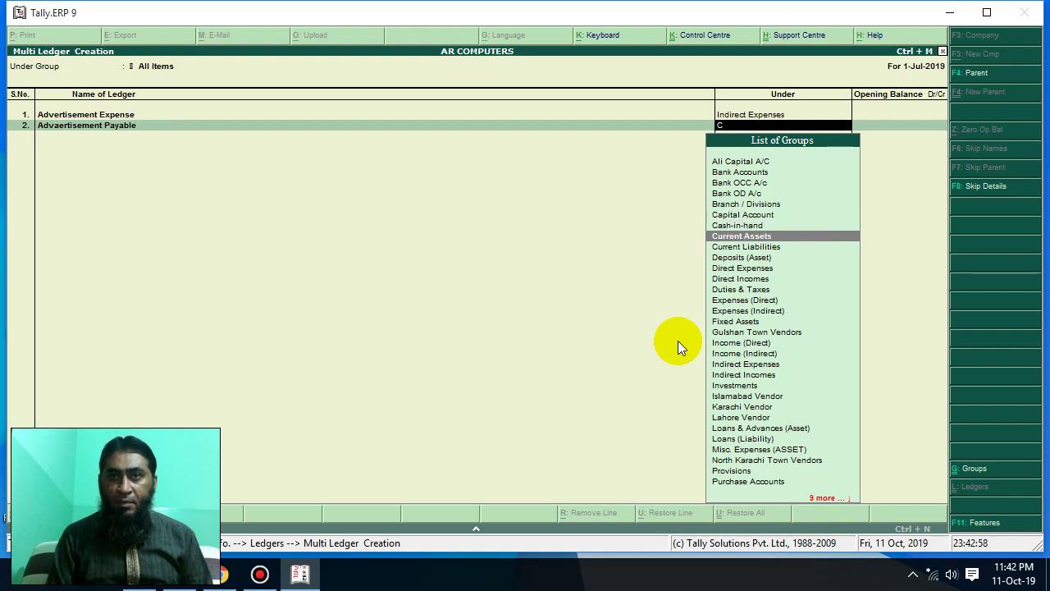
key("Return")
key("Return")
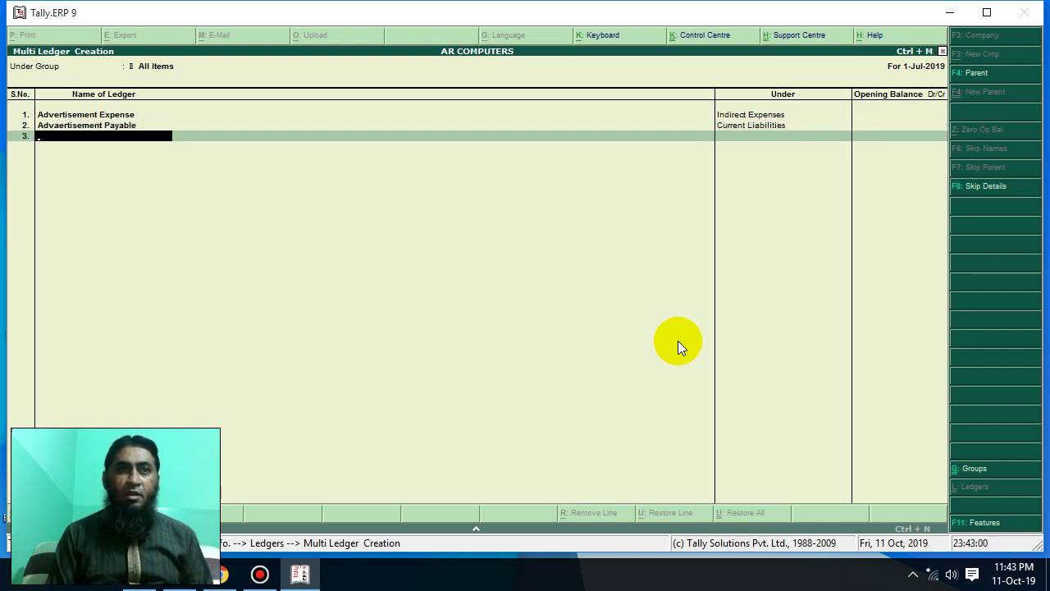
Step: Add Air Conditioner as the third ledger under Fixed Assets with a blank opening balance
type("Air Conditioner")
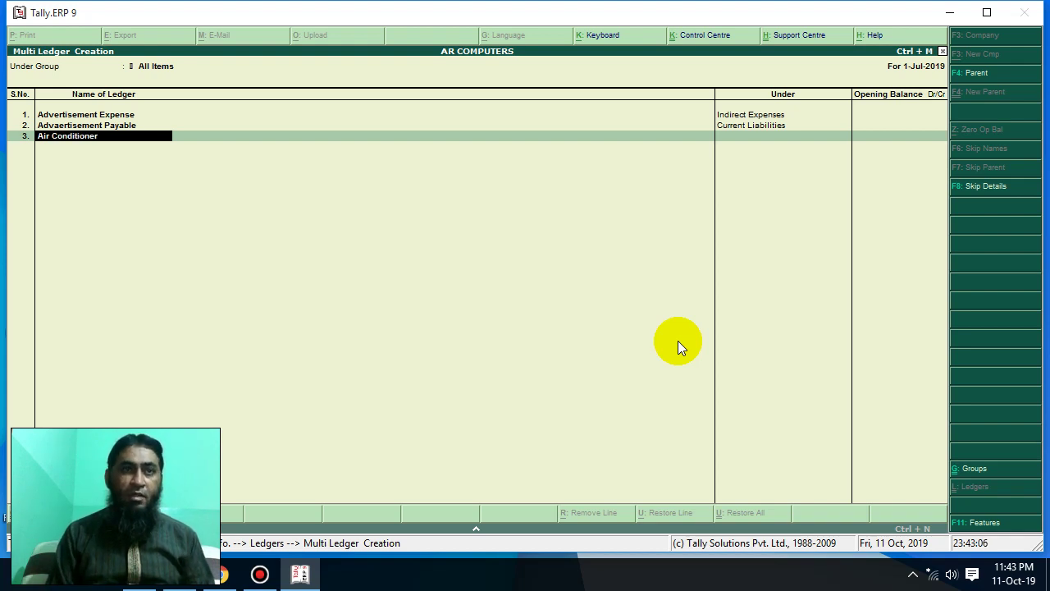
key("Return")
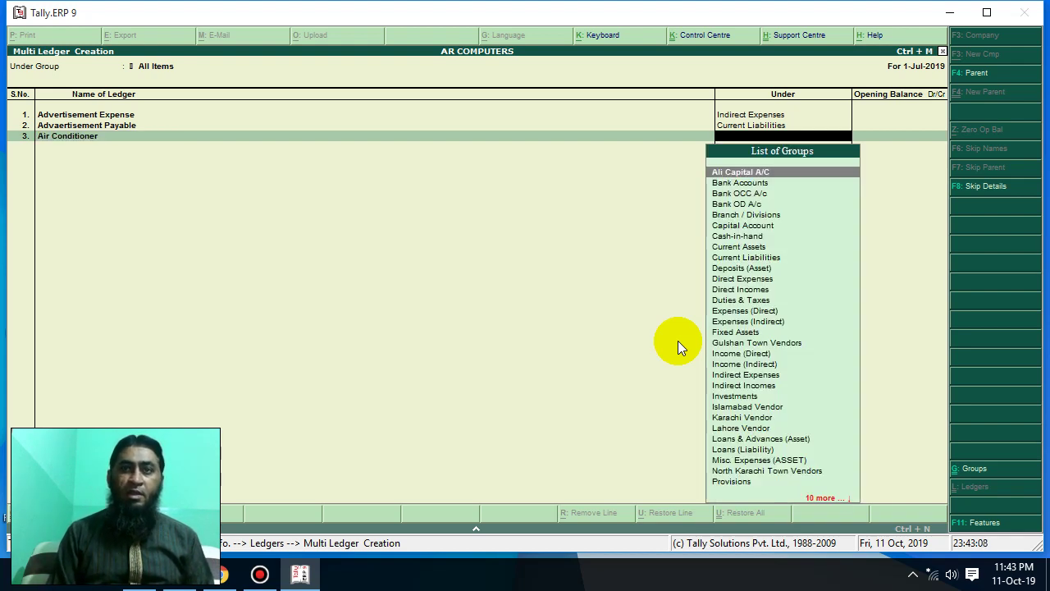
type("F")
key("Return")
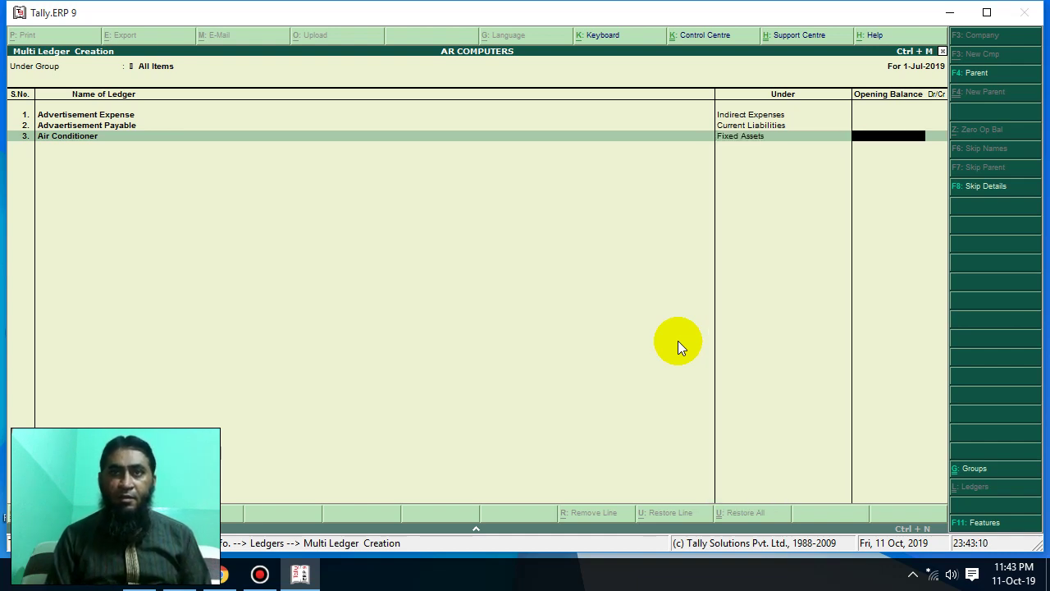
key("Return")
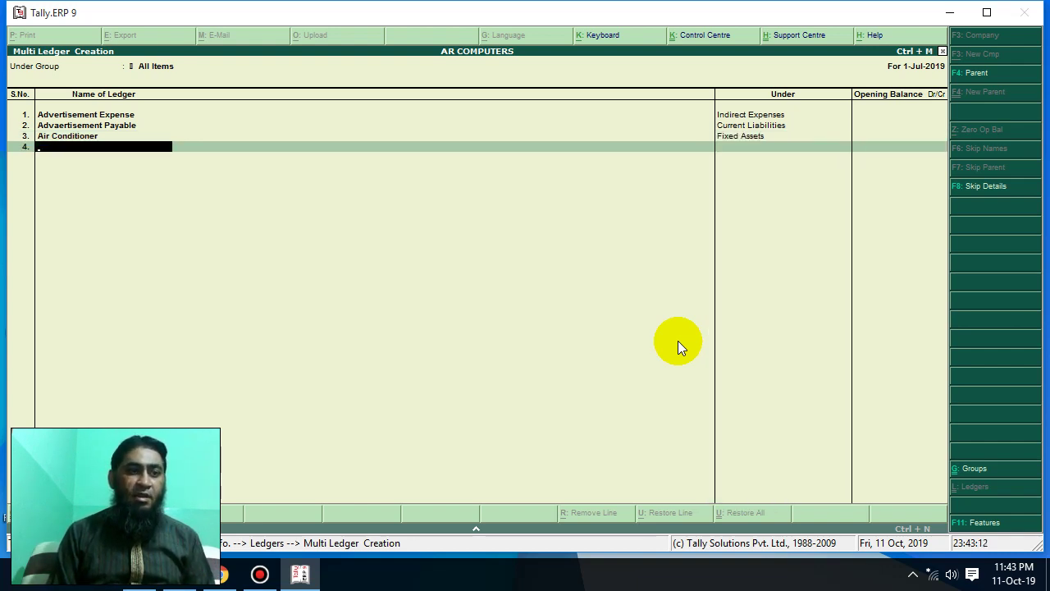
Step: Add Bank Charges as the fourth ledger under Indirect Expenses with a blank opening balance
type("Bank C")
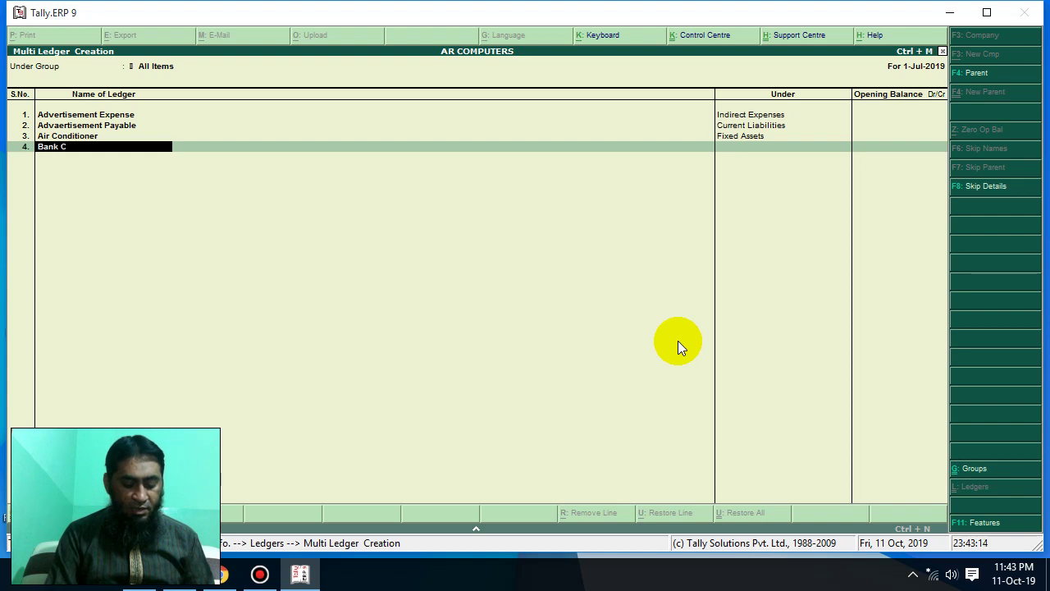
type("harges")
key("Return")
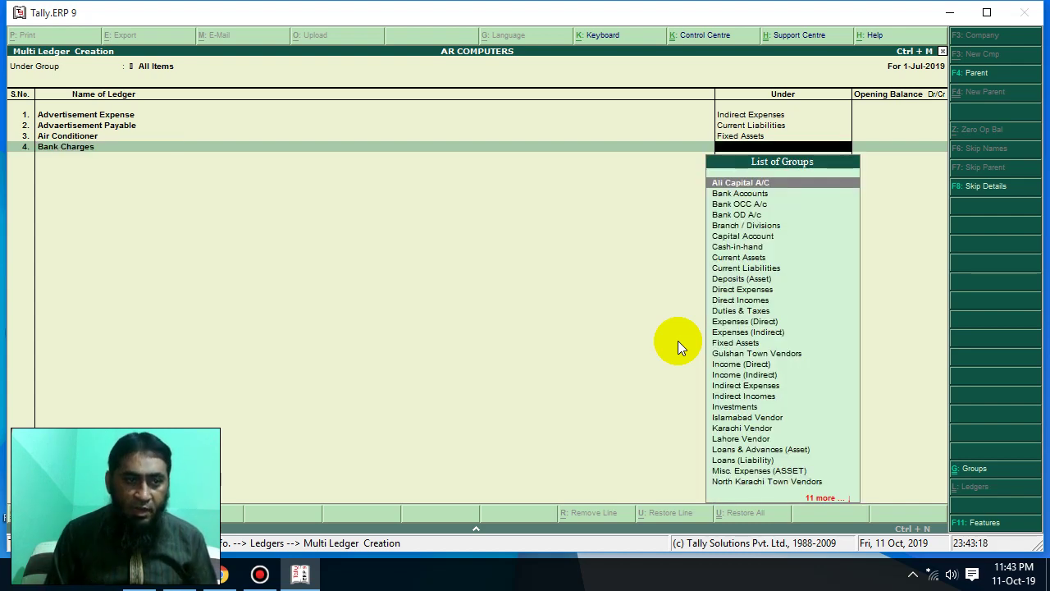
key("Down")
type("I")
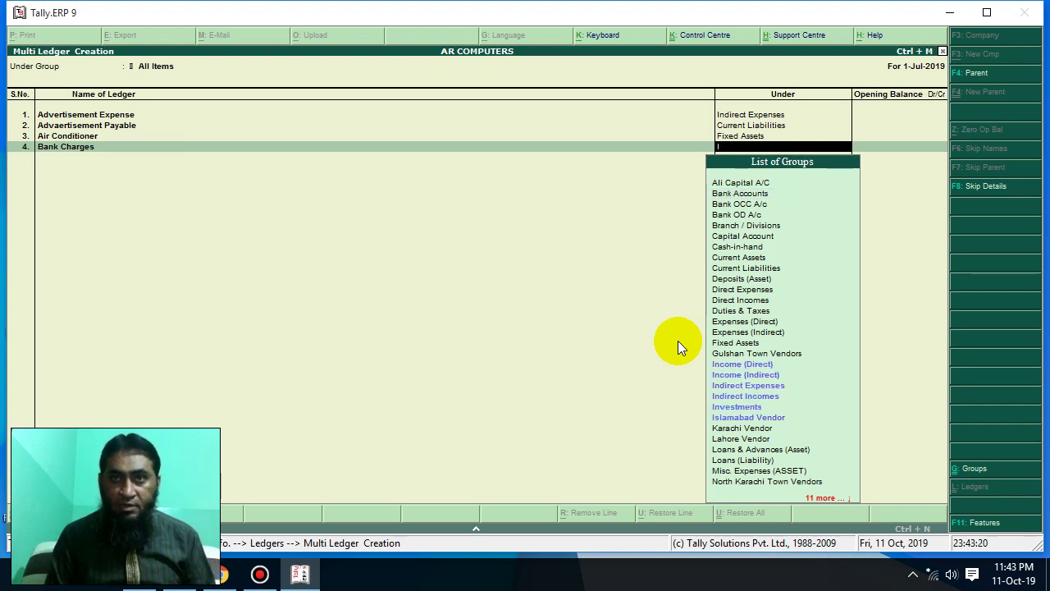
key("Down")
key("Down")
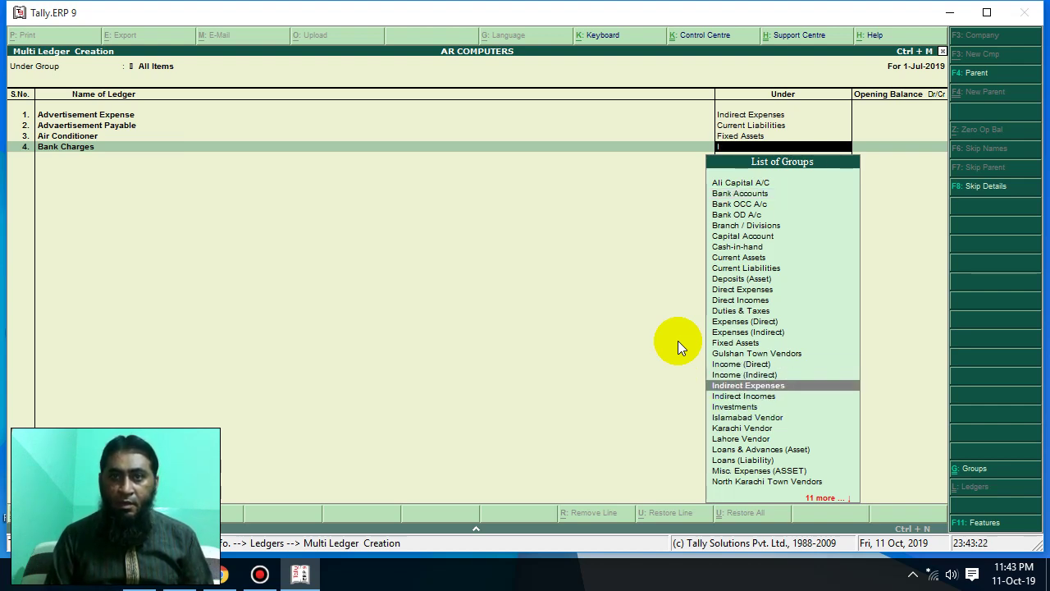
key("Return")
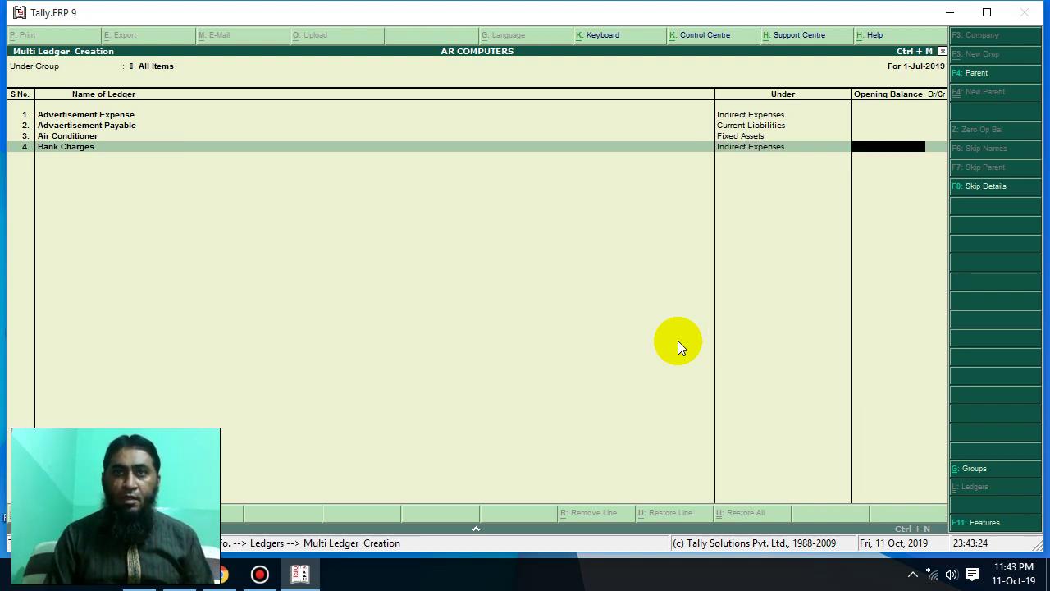
key("Return")
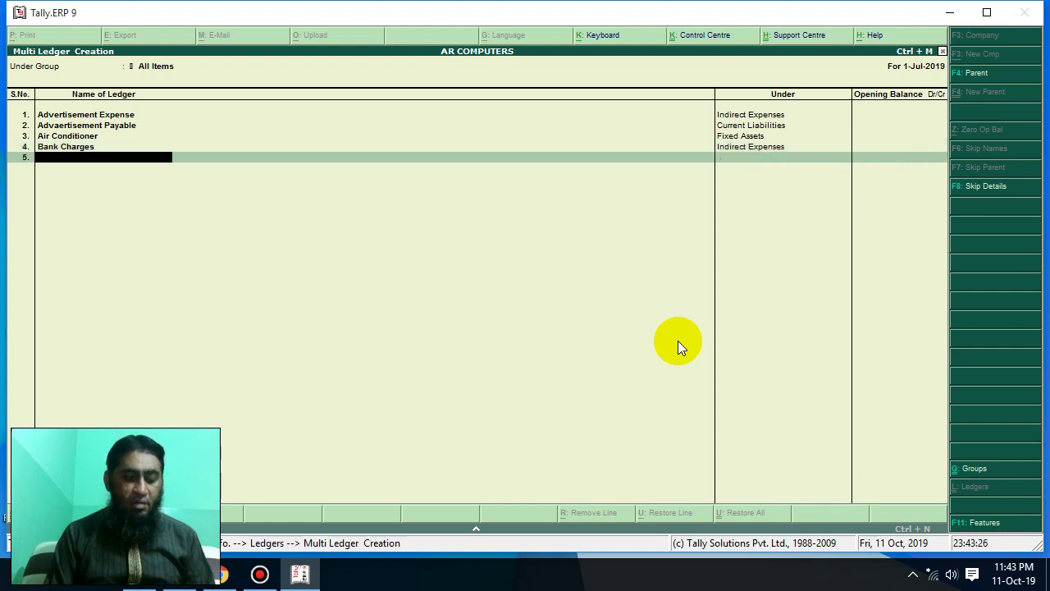
Step: Add CAr as the fifth ledger under Fixed Assets with a blank opening balance
type("CAr")
key("Return")
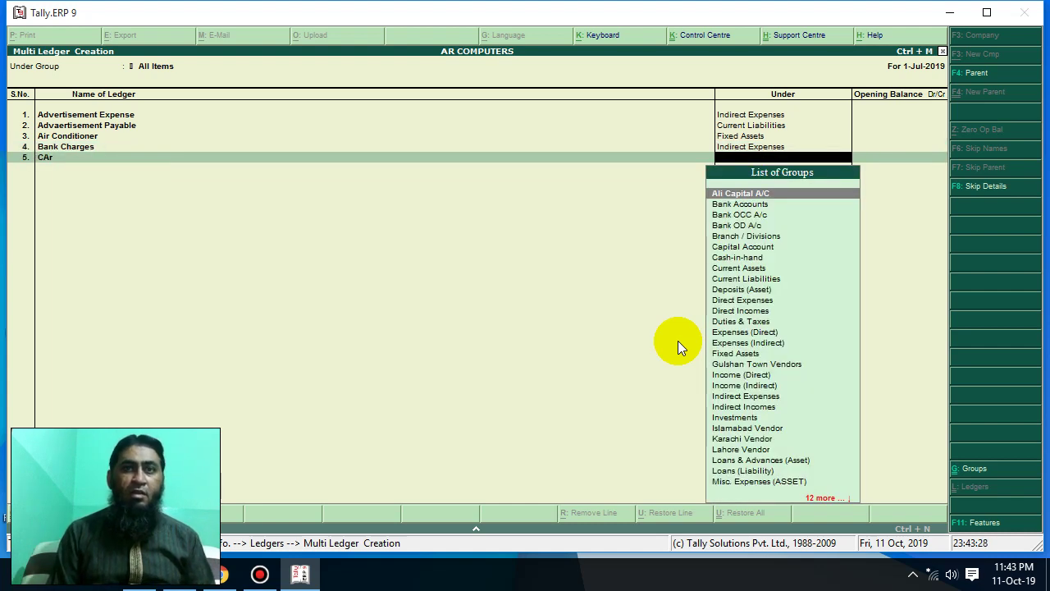
type("F")
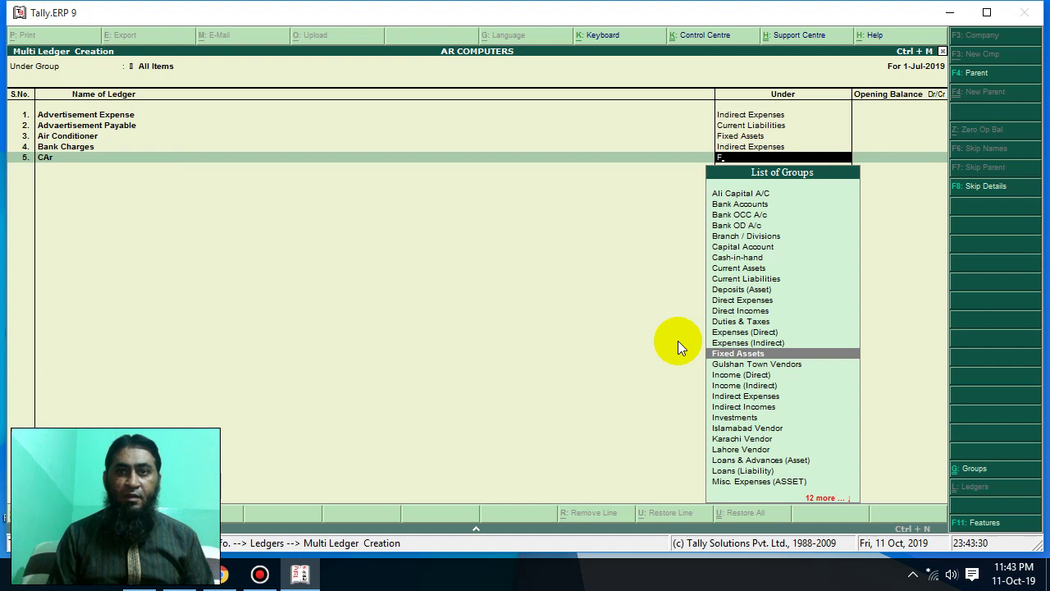
key("Return")
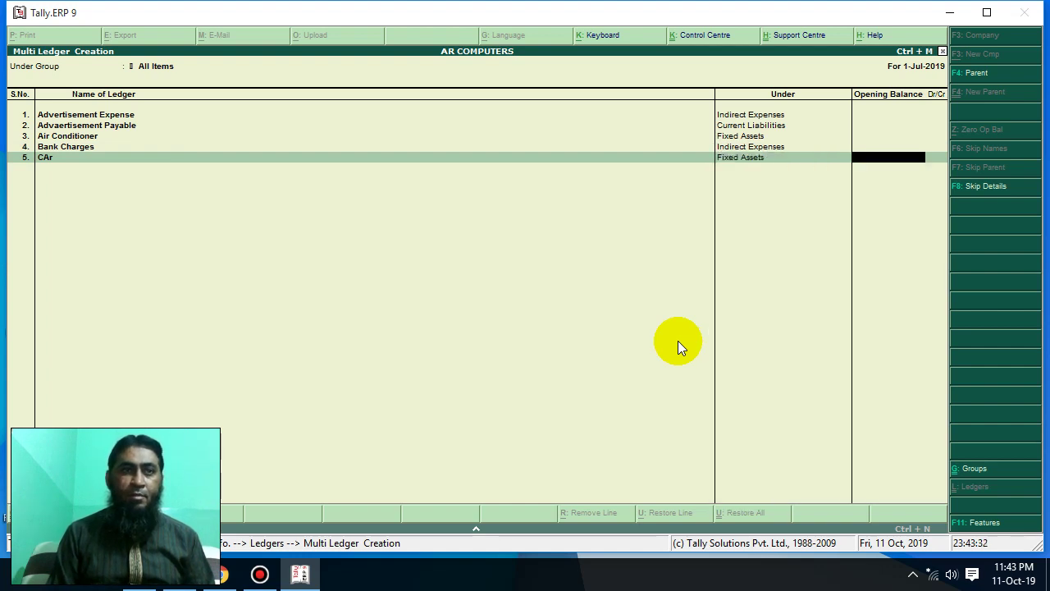
key("Return")
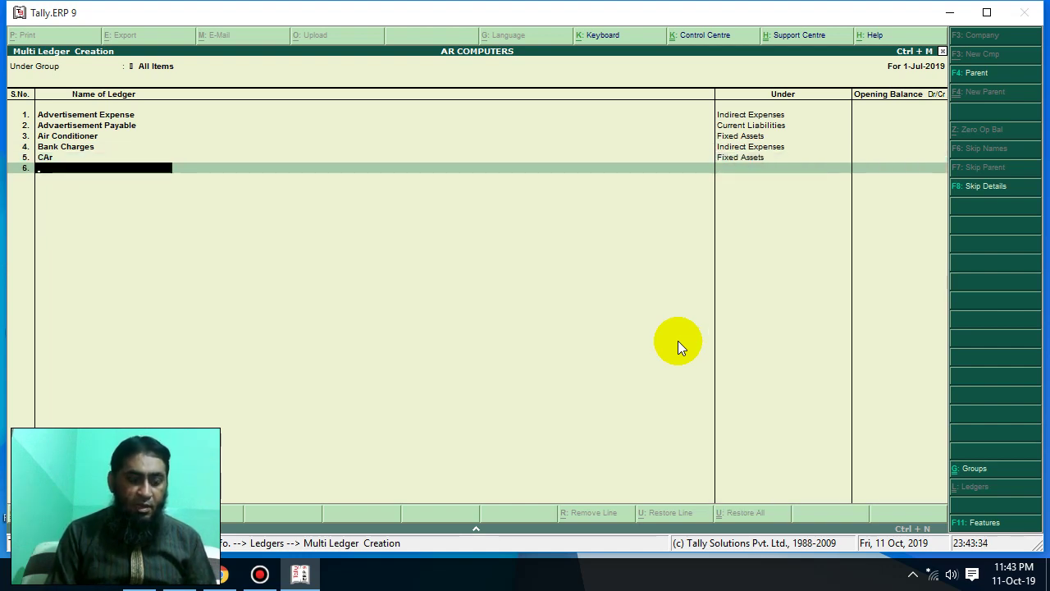
Step: Add Computer as the sixth ledger under Fixed Assets and leave multi-ledger creation
type("Computer")
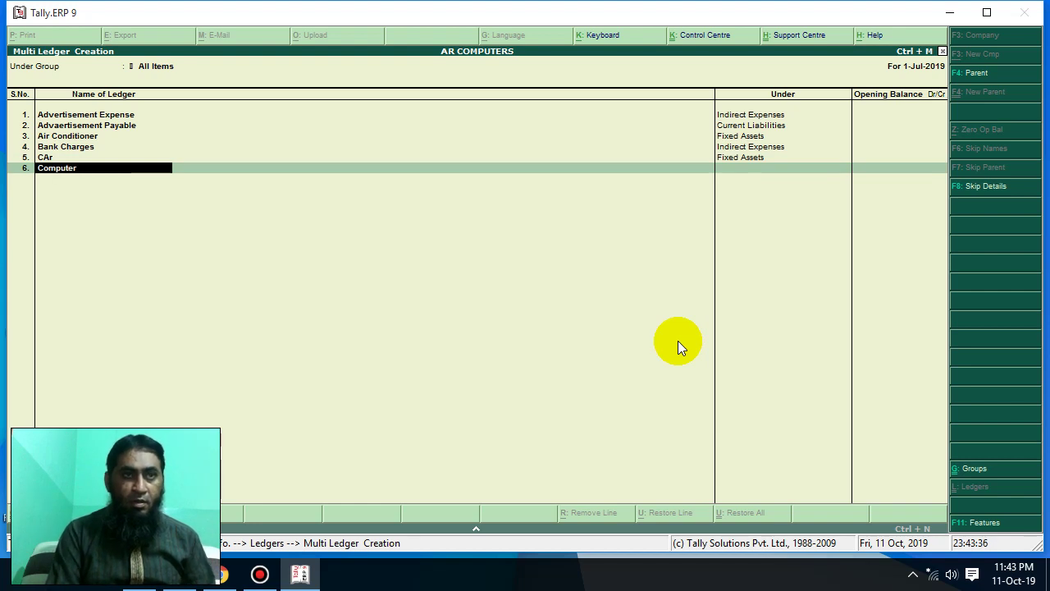
key("Return")
type("F")
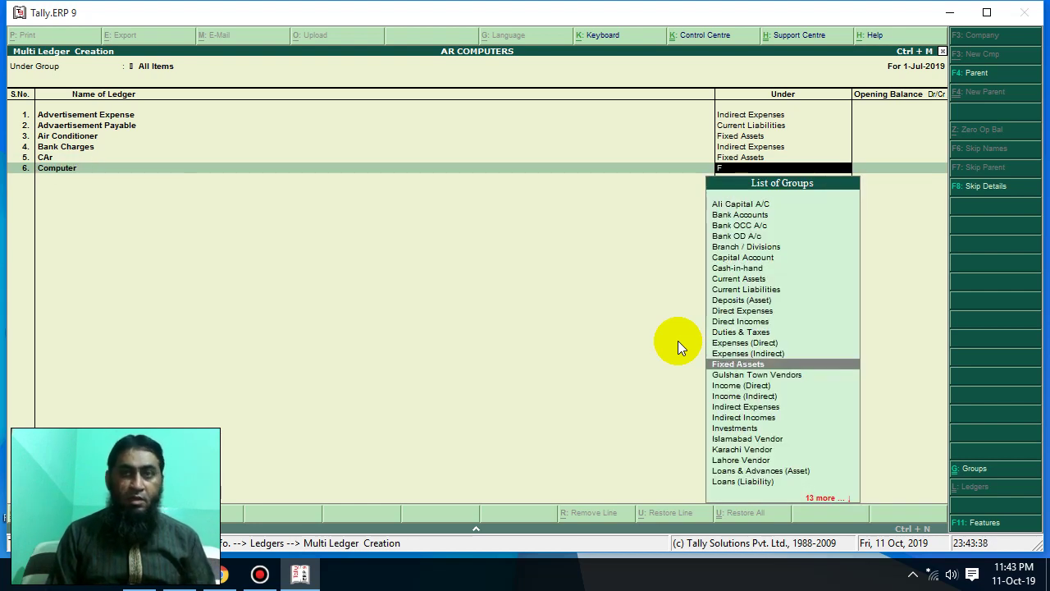
key("Return")
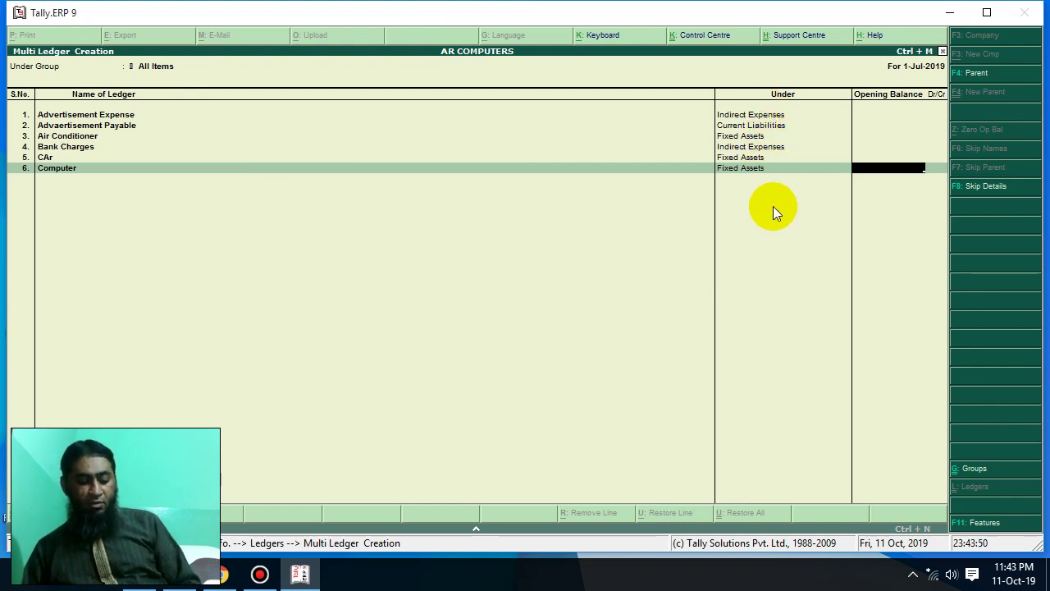
key("Escape")
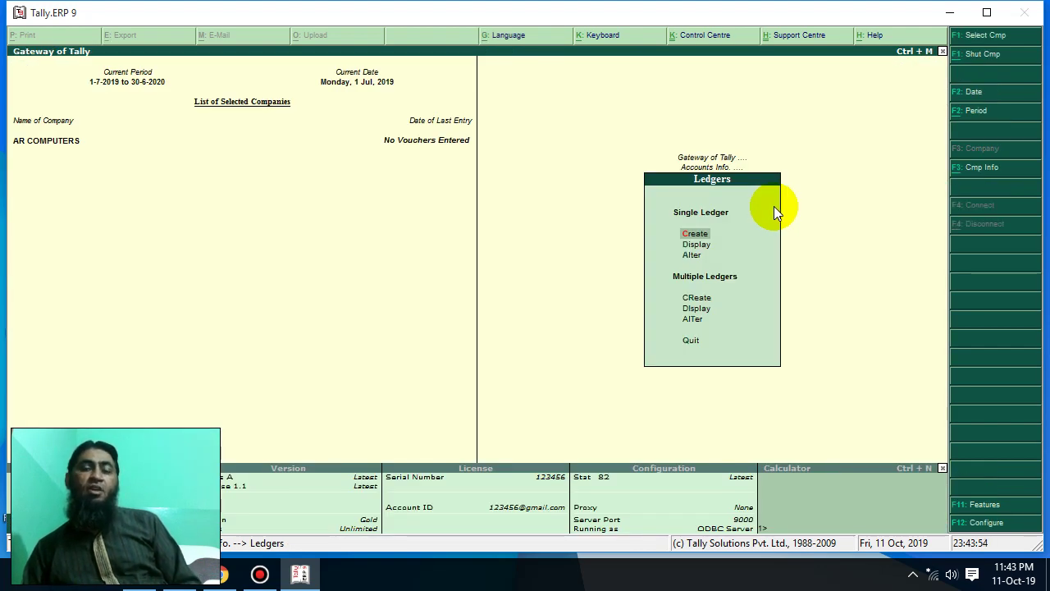
Step: Open the group selection for displaying multiple ledgers
left_click(696, 312)
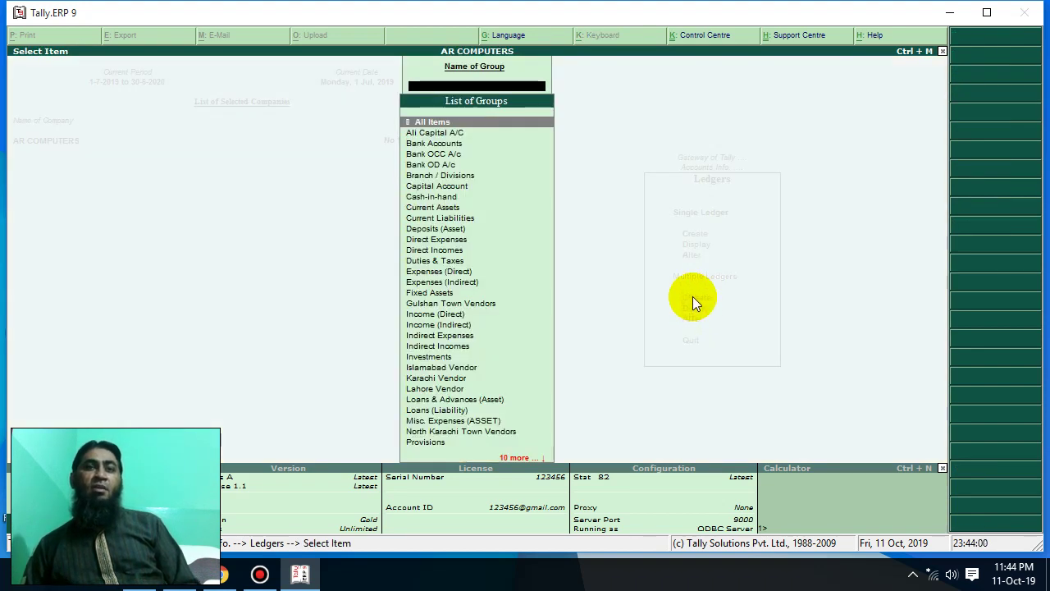